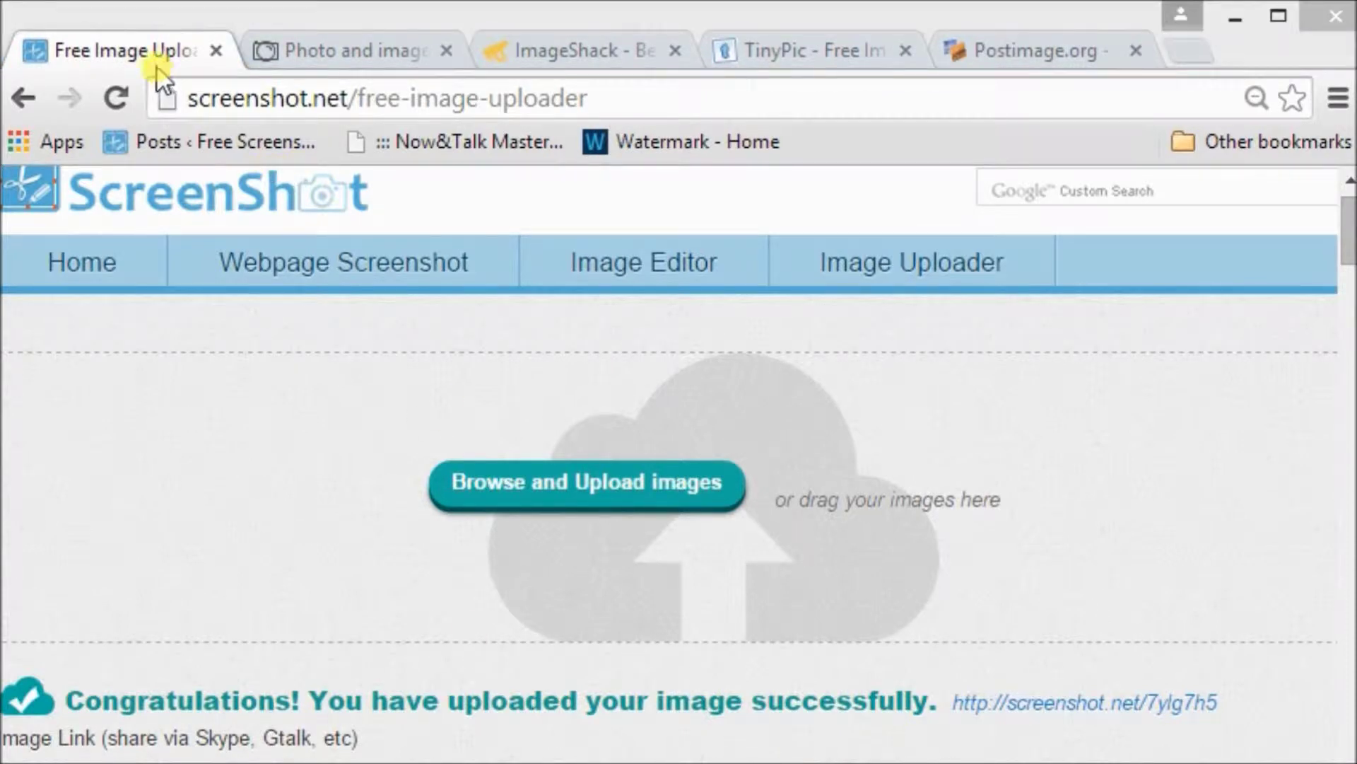
Upload the purple handbag photo to Screenshot.net and highlight its new direct image link.
mouse_move(166, 74)
left_mouse_down()
mouse_move(521, 141)
mouse_move(615, 128)
left_mouse_up()
left_click_drag(1004, 572, 710, 490)
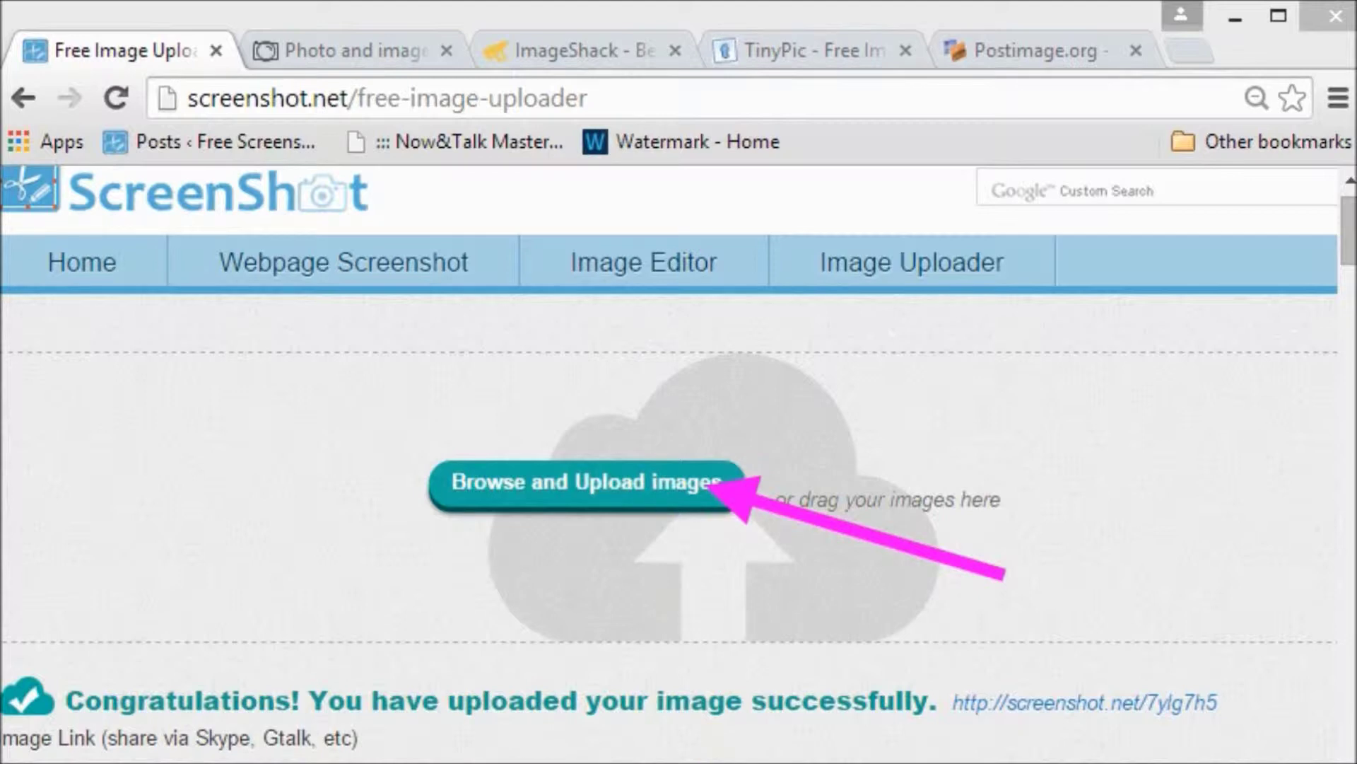
left_click(666, 488)
left_click(393, 284)
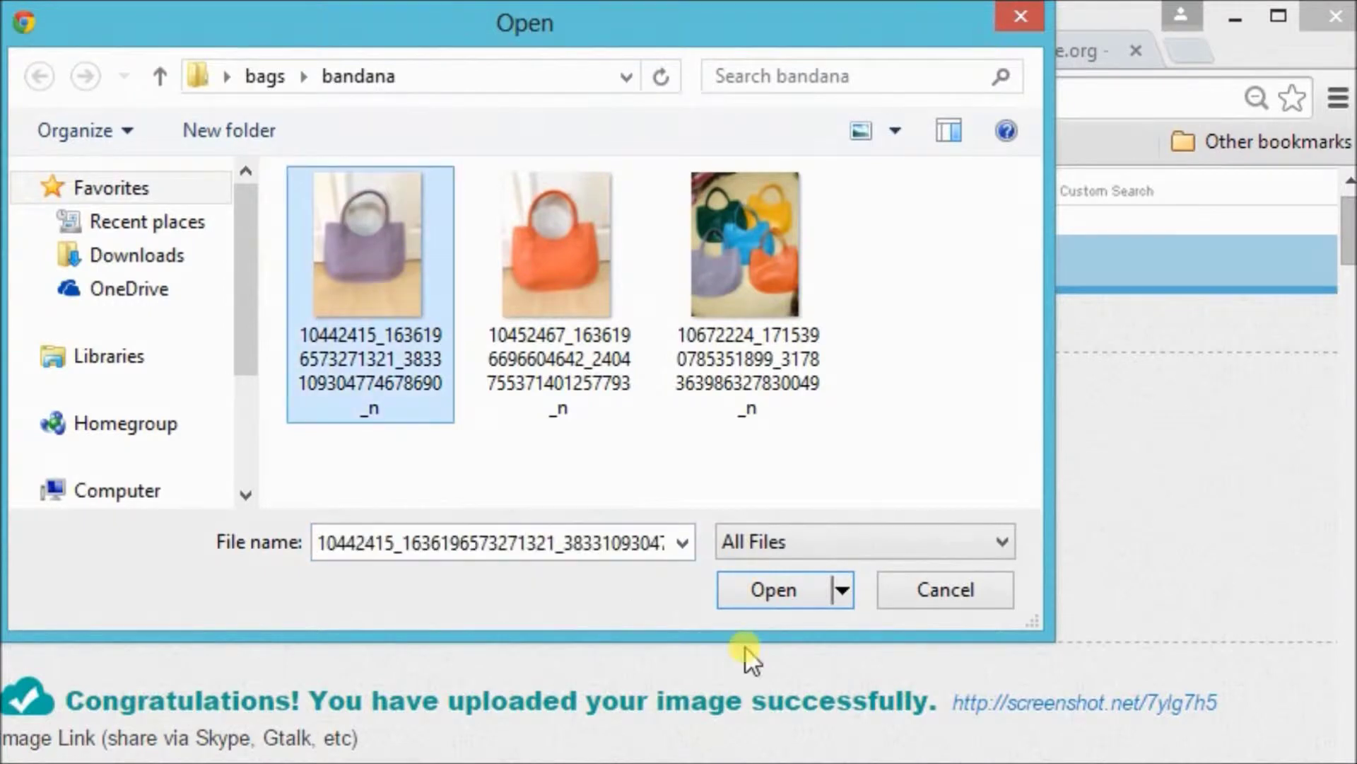
left_click(779, 587)
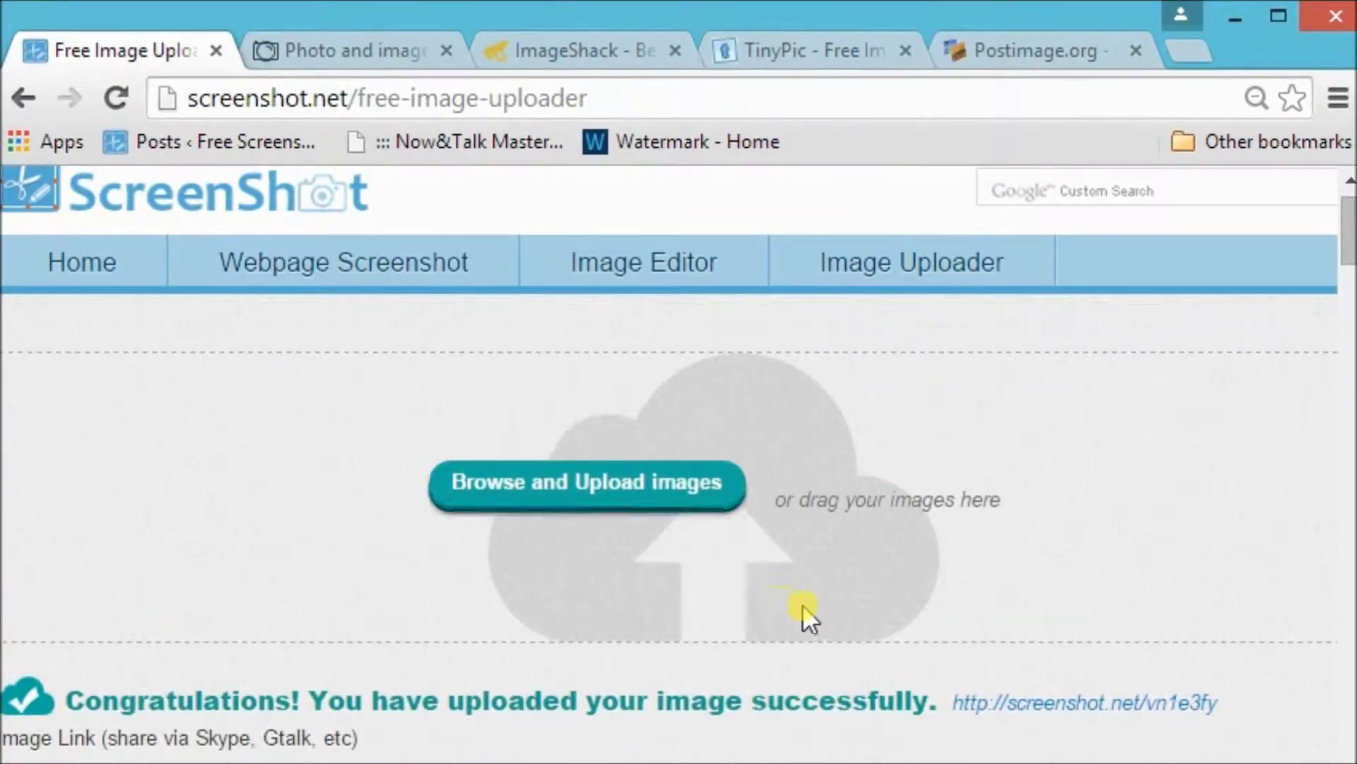
scroll(1301, 441, "down", 2)
scroll(1300, 450, "down", 2)
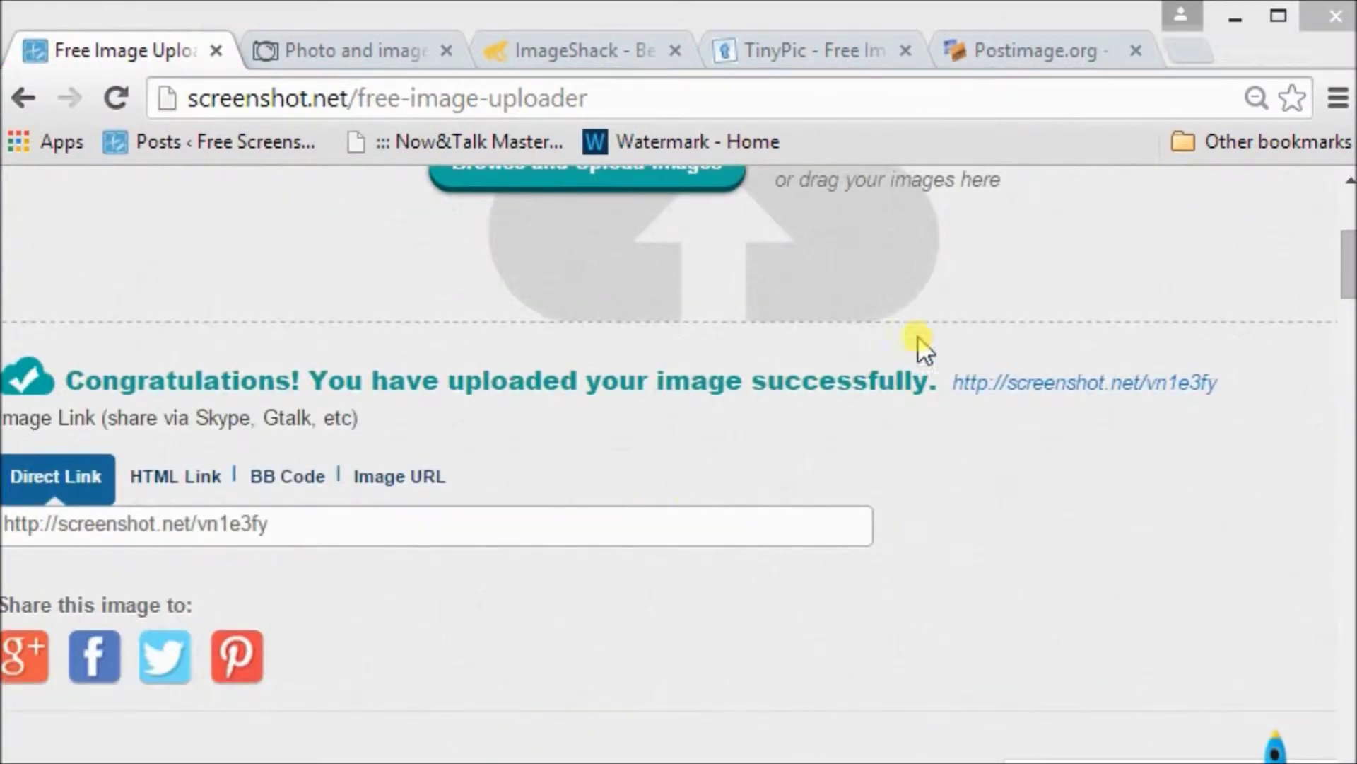
left_click_drag(918, 339, 1248, 425)
Open the uploaded handbag image's vn1e3fy page and scroll down to its share icons.
left_click(990, 385)
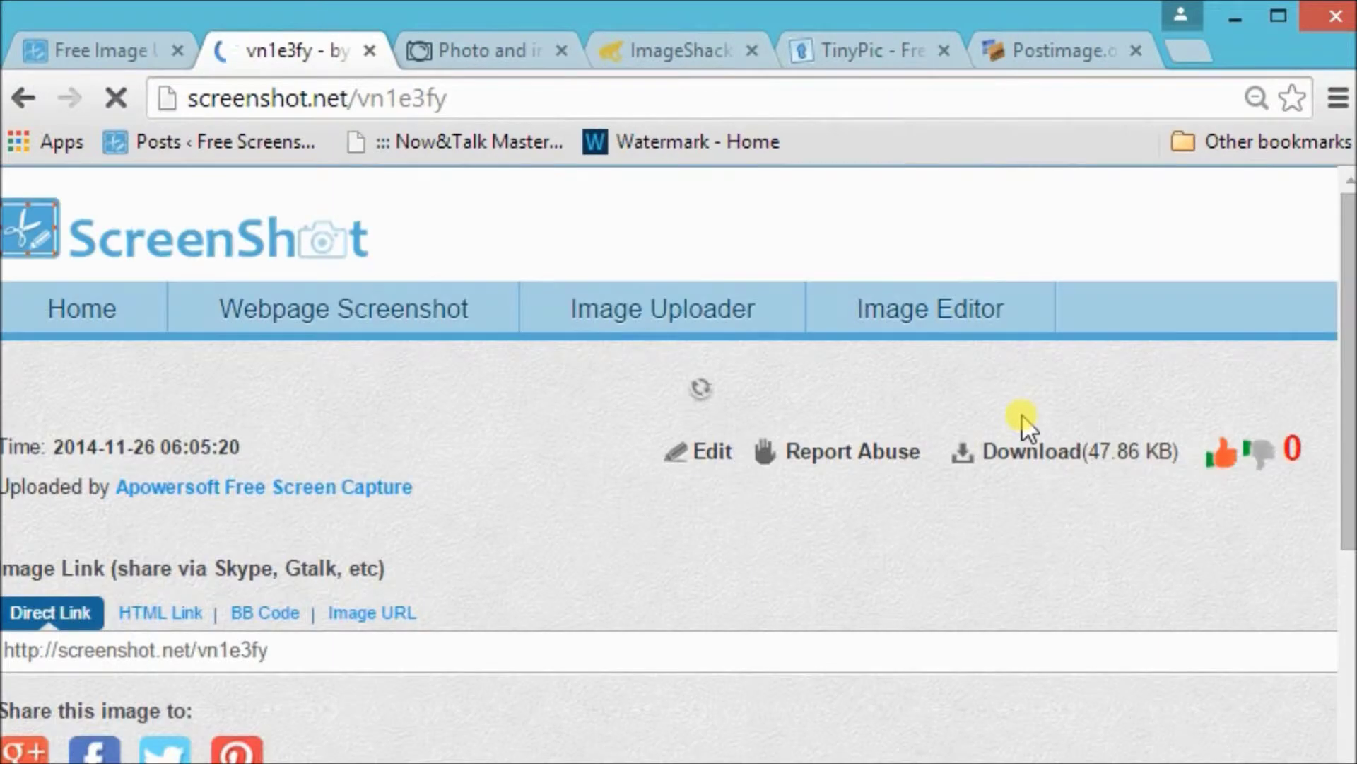
scroll(1087, 451, "down", 2)
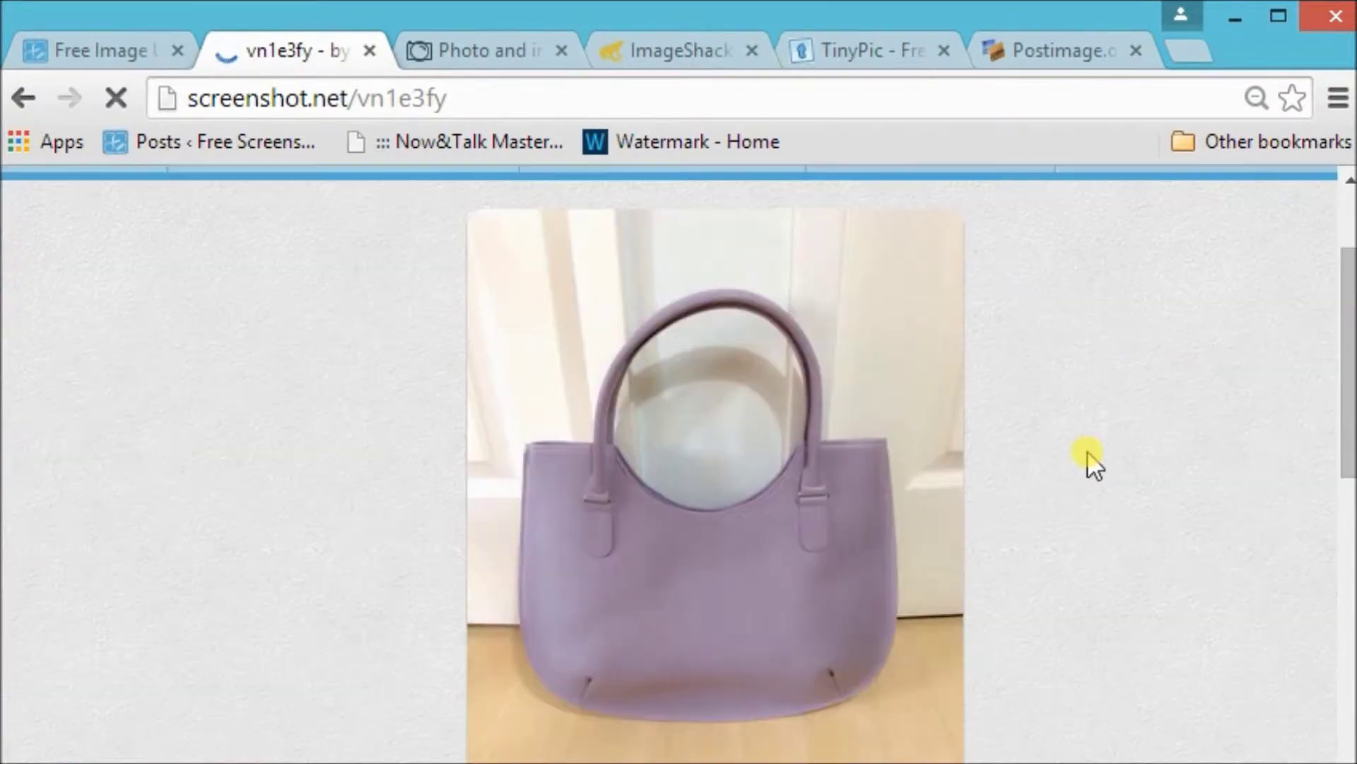
scroll(1149, 530, "down", 4)
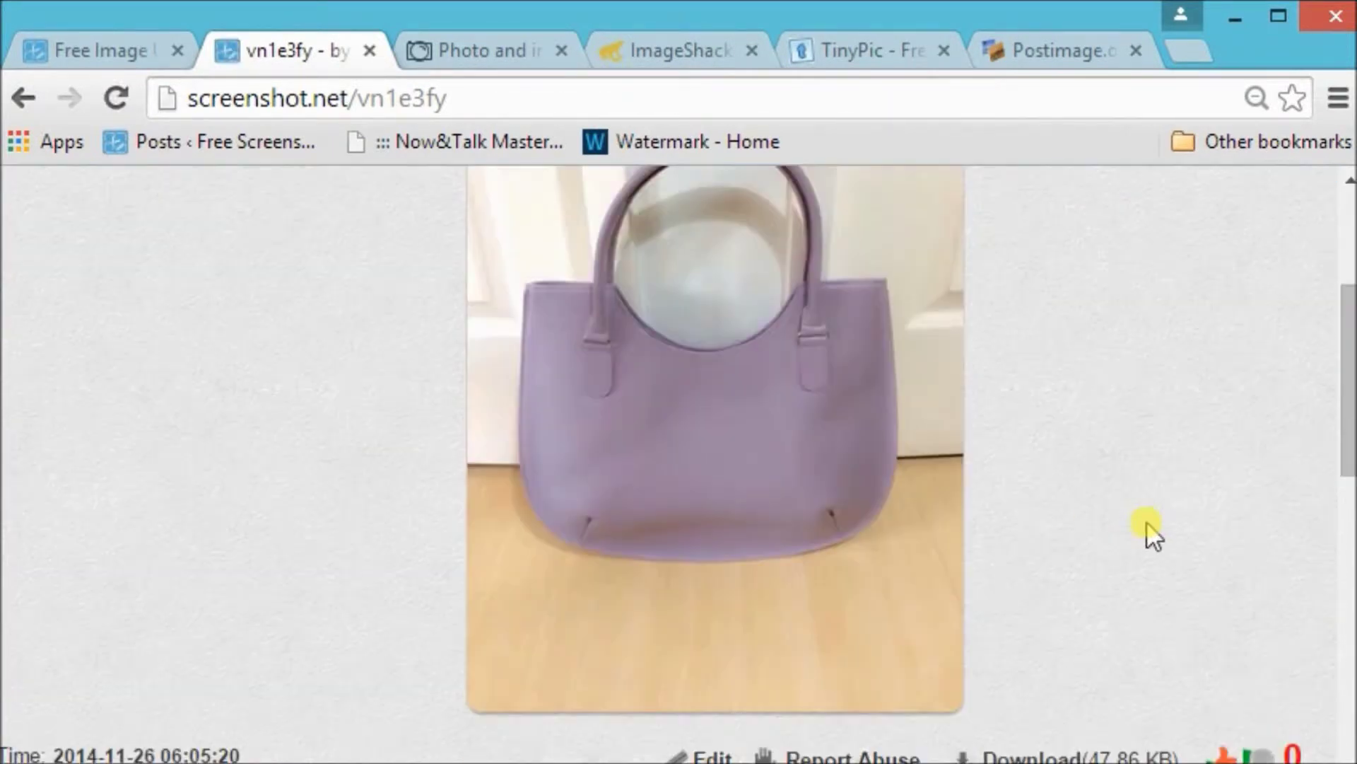
scroll(1148, 534, "down", 2)
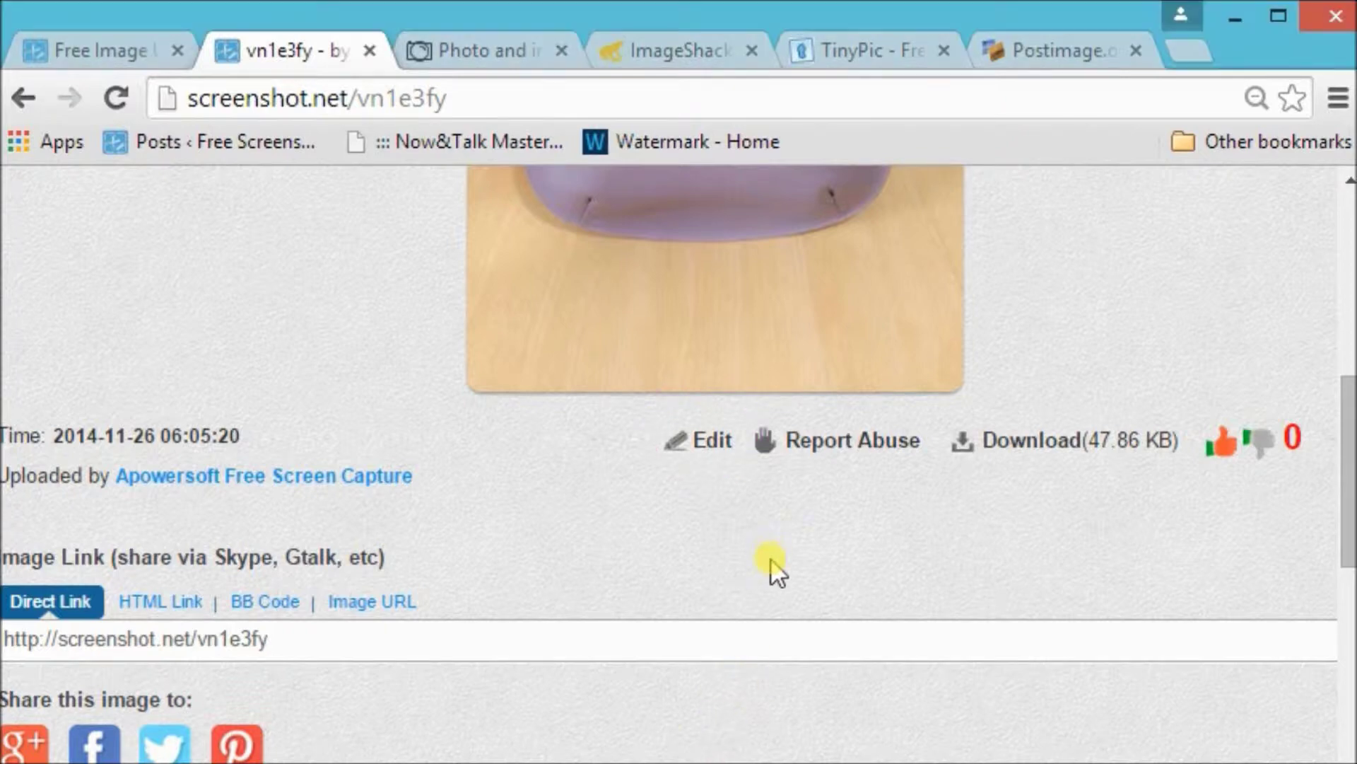
scroll(773, 562, "down", 2)
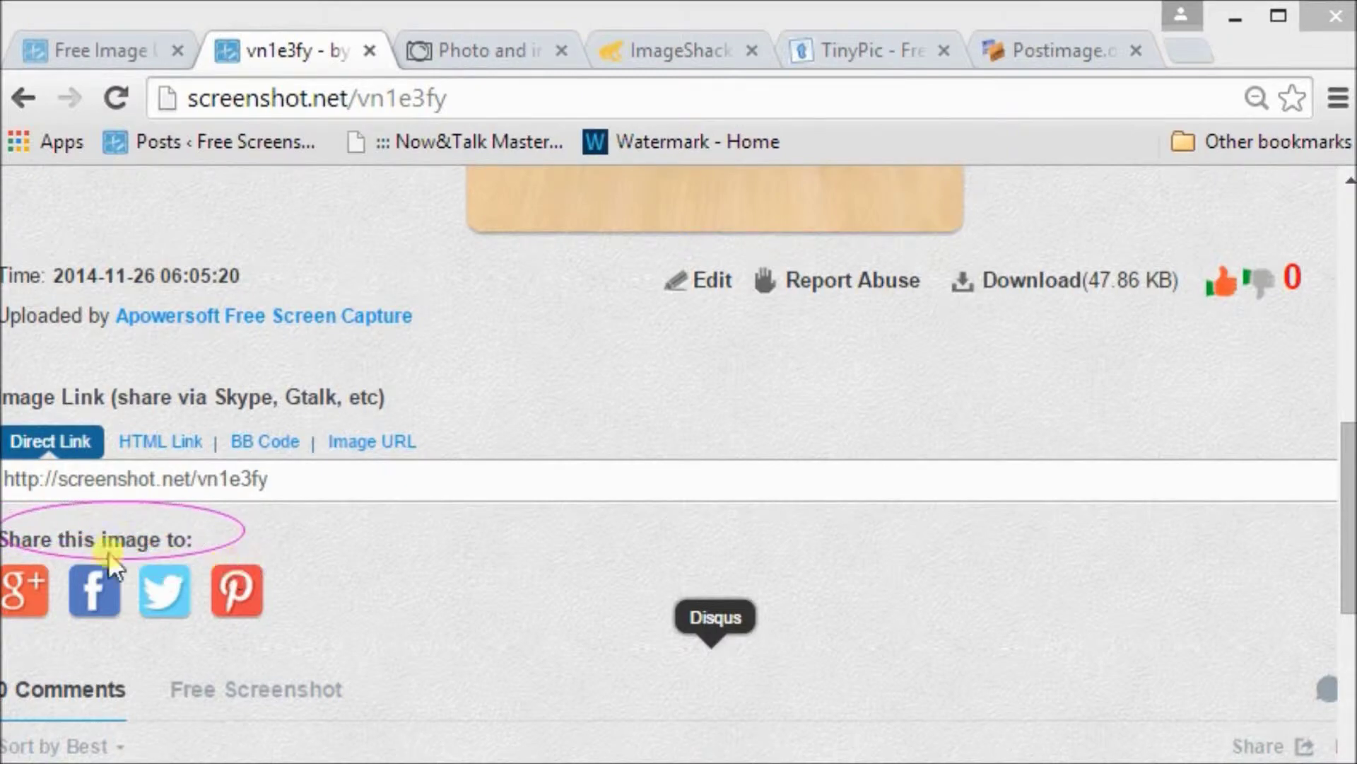
Share the image page to Facebook using its Facebook share icon.
mouse_move(132, 614)
left_mouse_down()
mouse_move(318, 630)
mouse_move(243, 575)
mouse_move(94, 579)
left_mouse_up()
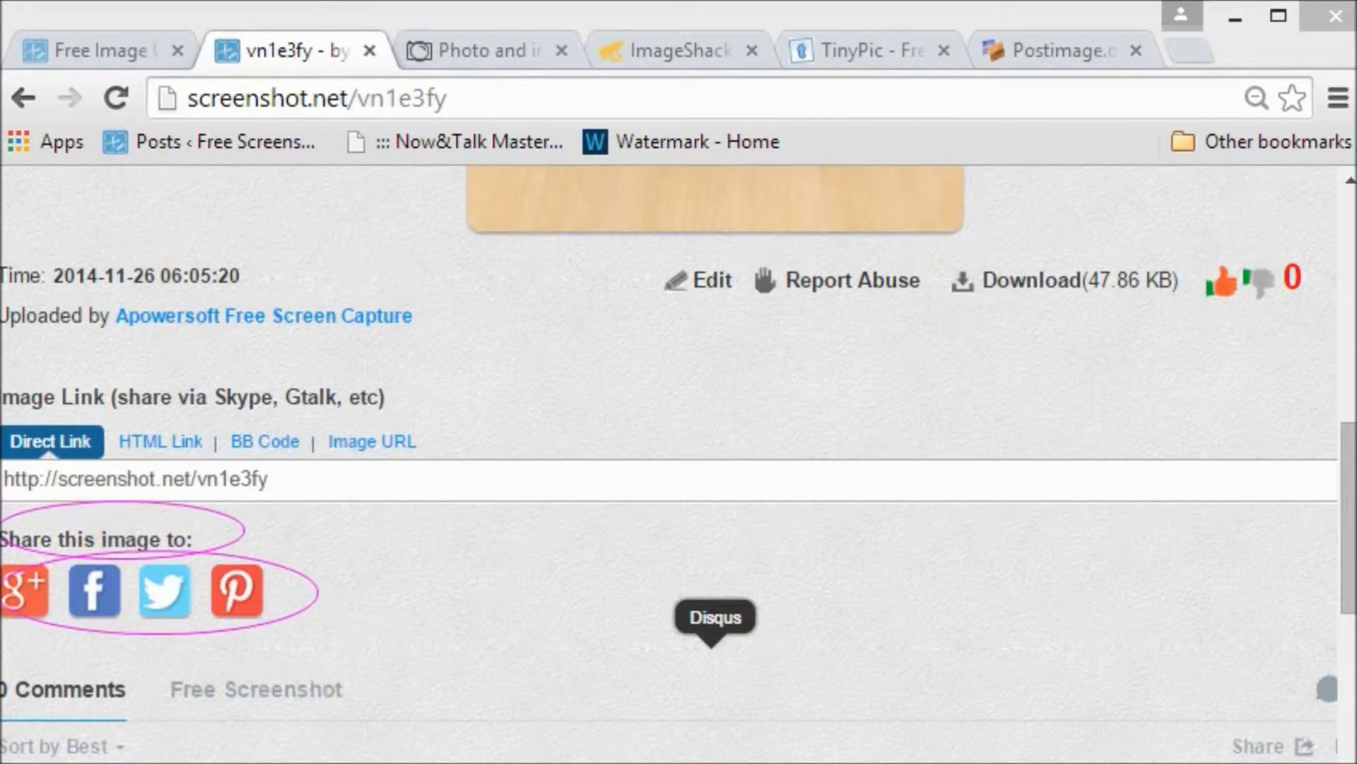
key("Escape")
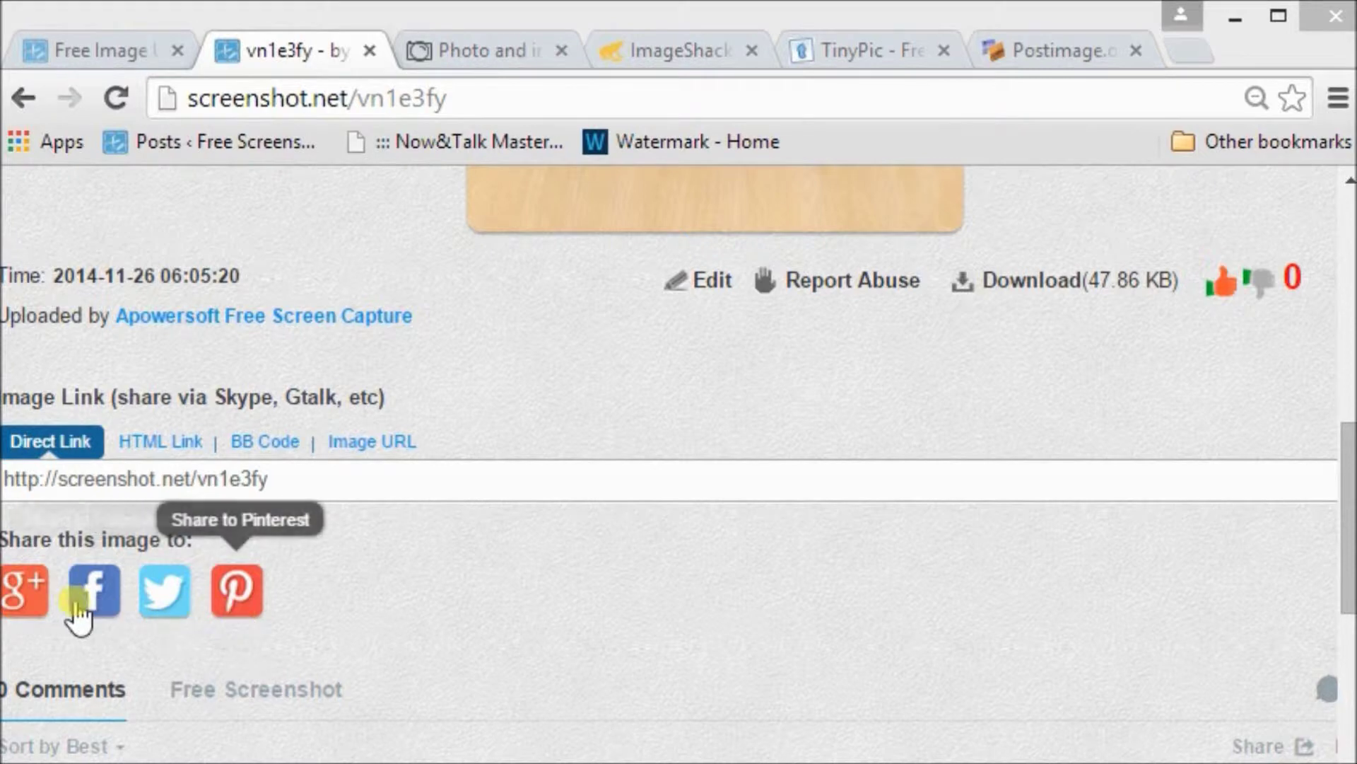
left_click(100, 599)
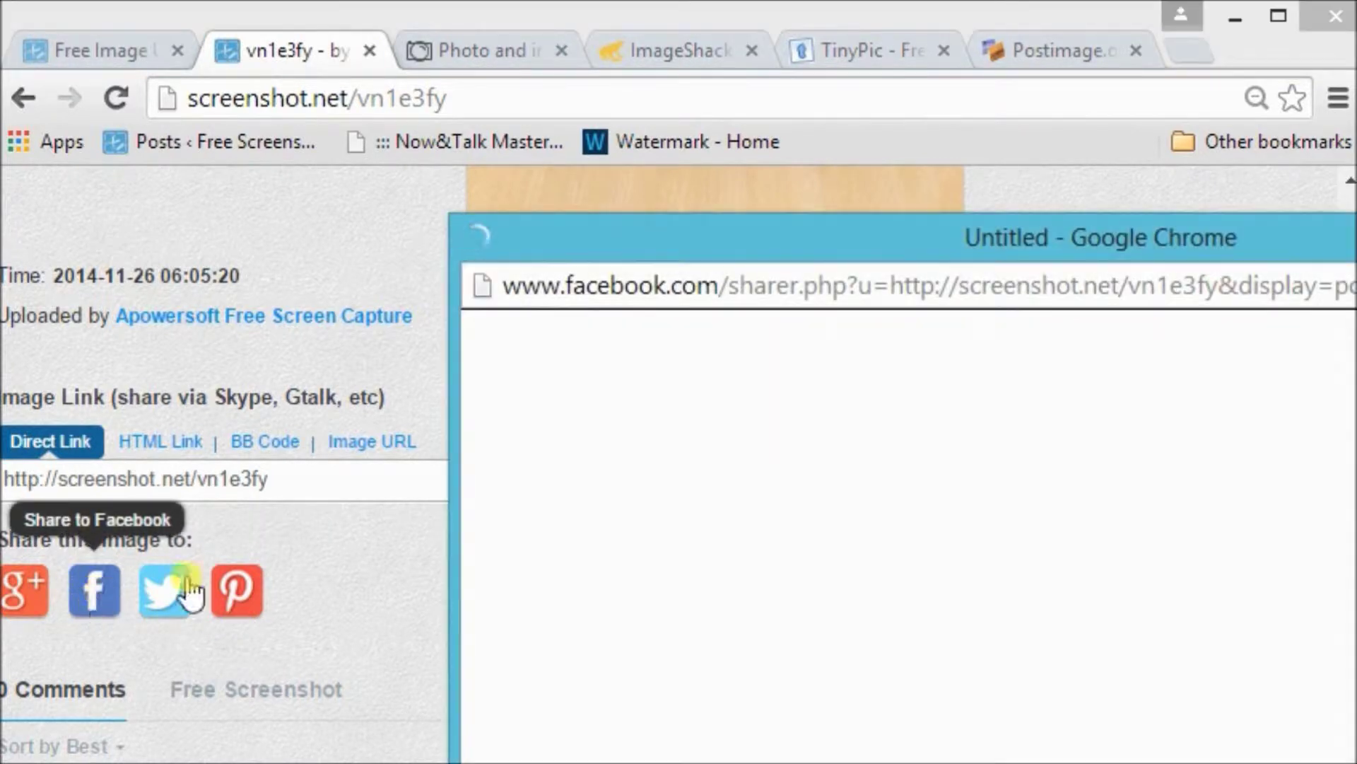
Post the Screenshot.net image link to the Facebook timeline with the comment 'check this out!'.
left_click_drag(894, 219, 461, 40)
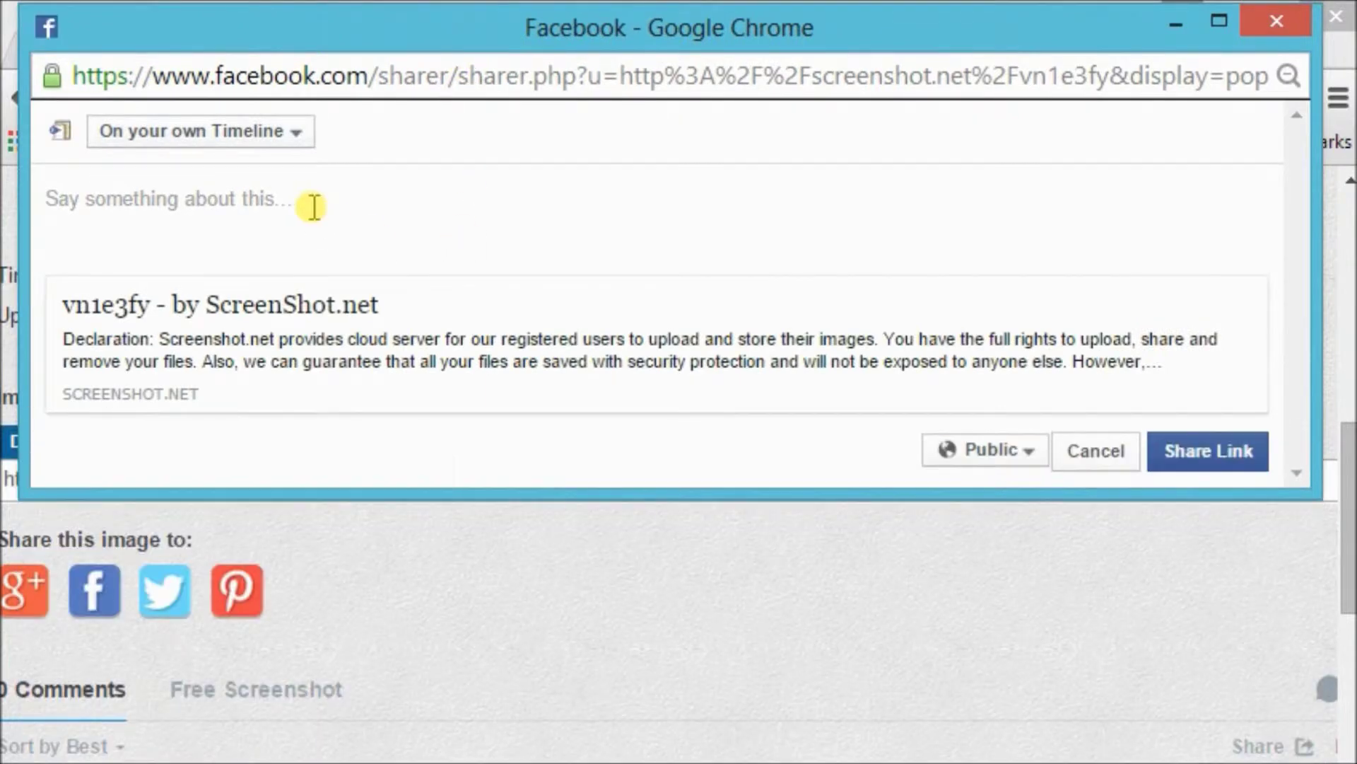
type("xhec")
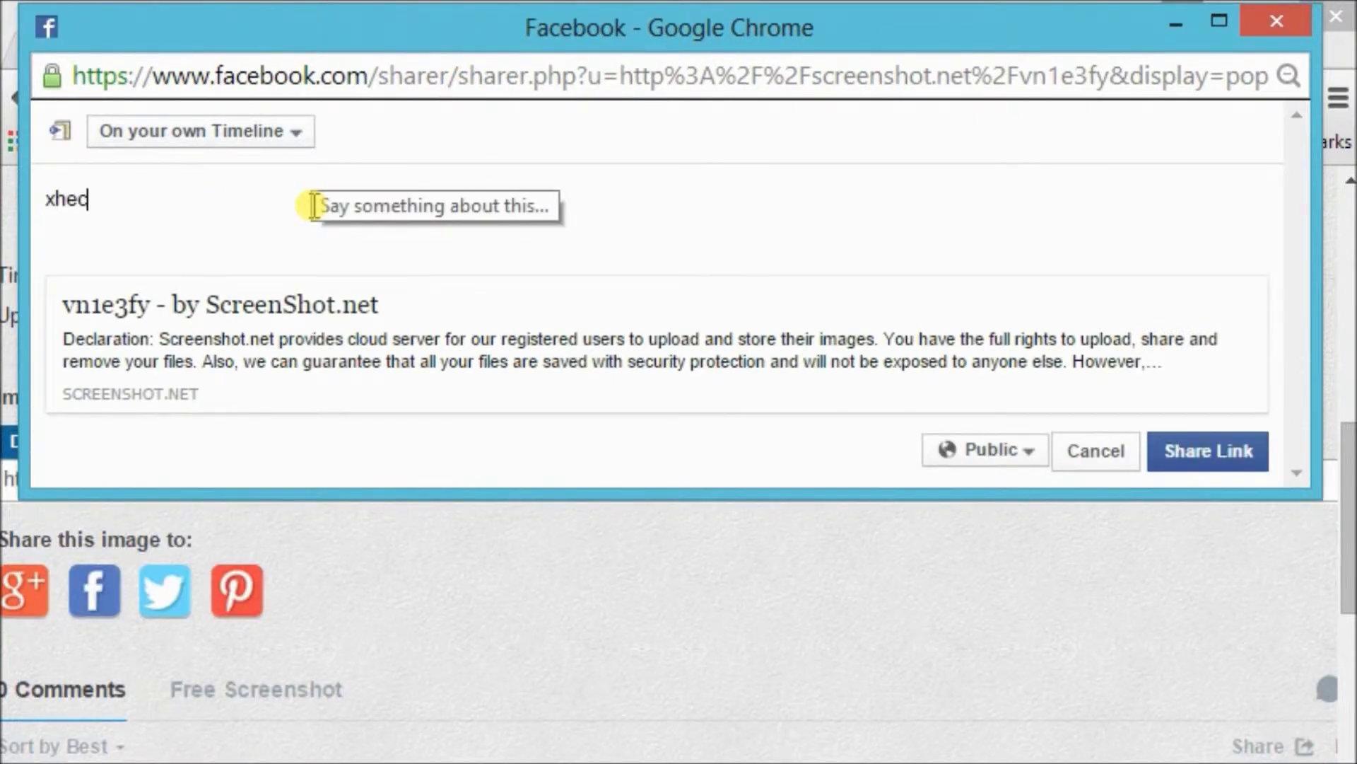
type("k thi")
key("BackSpace")
key("BackSpace")
key("BackSpace")
key("BackSpace")
key("BackSpace")
key("BackSpace")
type("check thi")
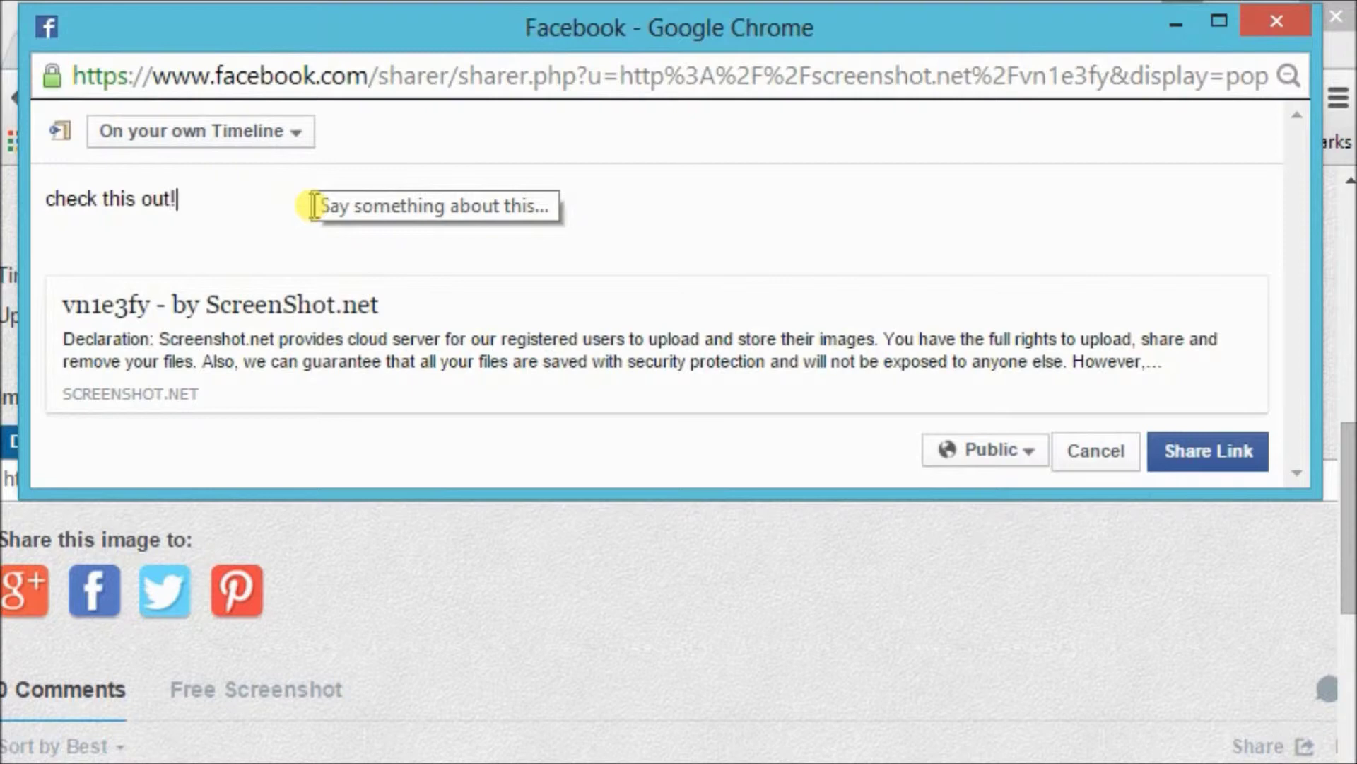
left_click(1202, 451)
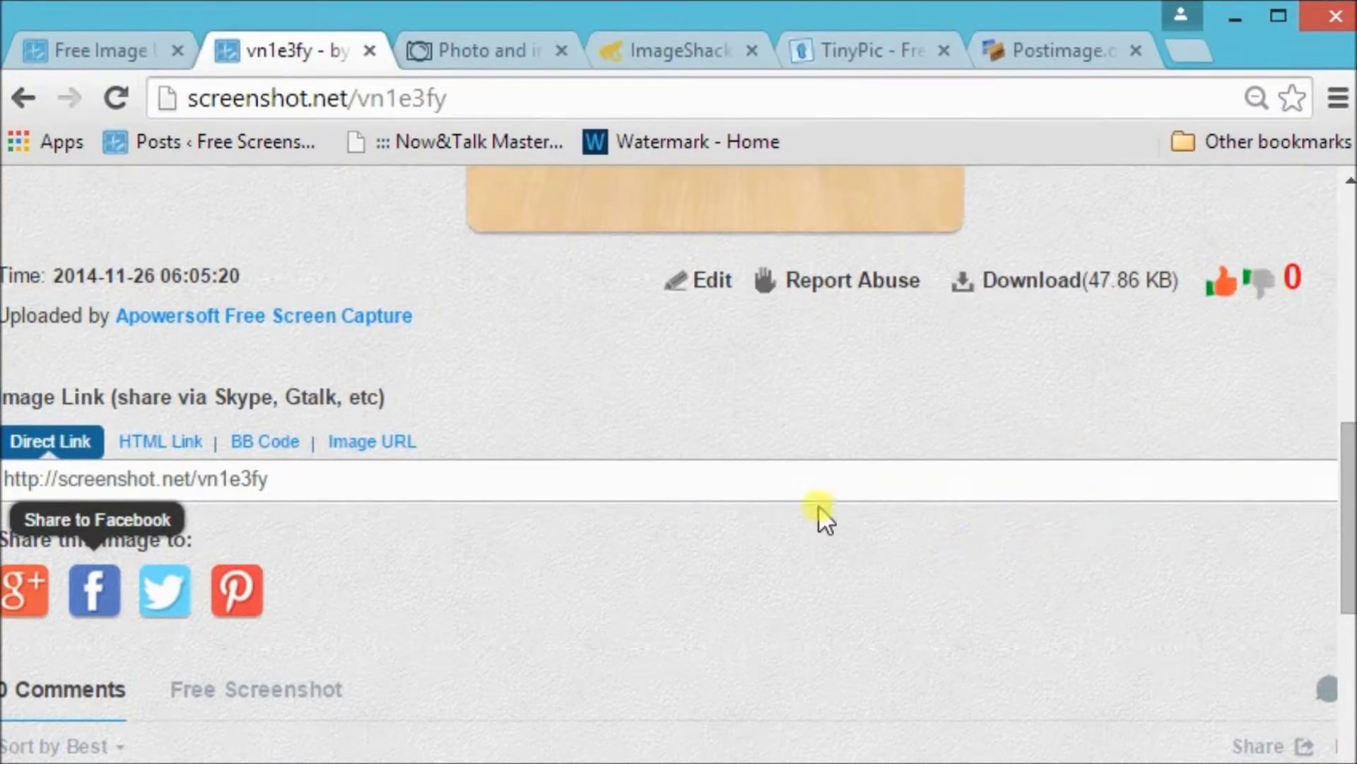
Close the uploaded image tab and switch to the Photobucket site.
left_click(369, 51)
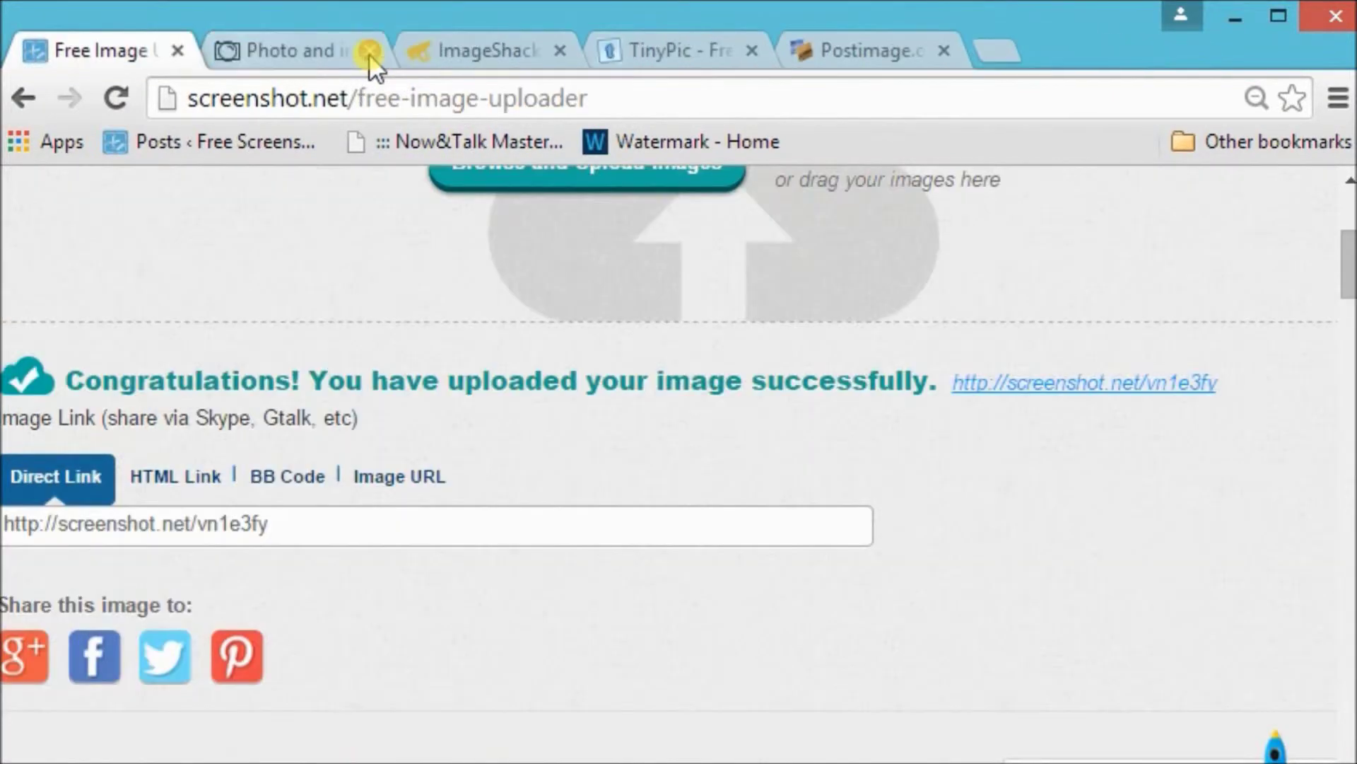
left_click(276, 44)
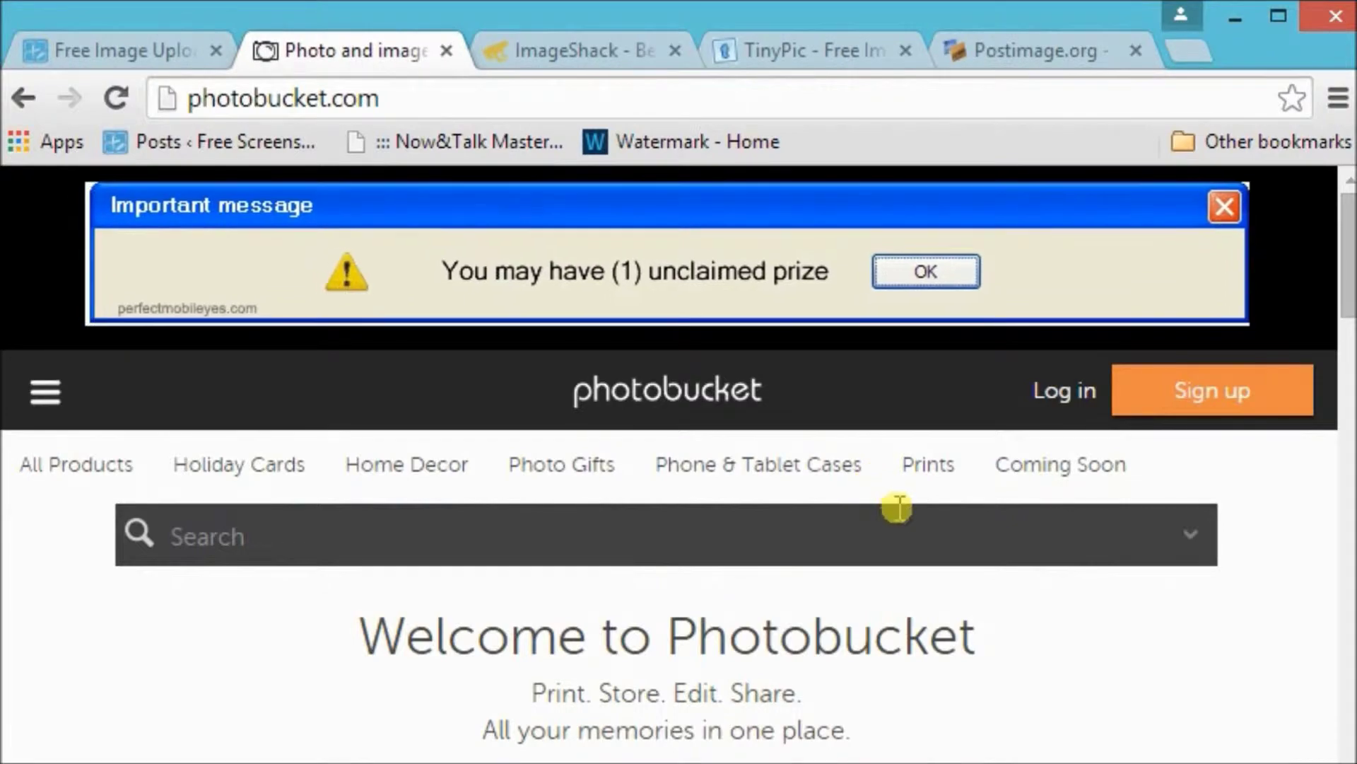
scroll(896, 556, "down", 9)
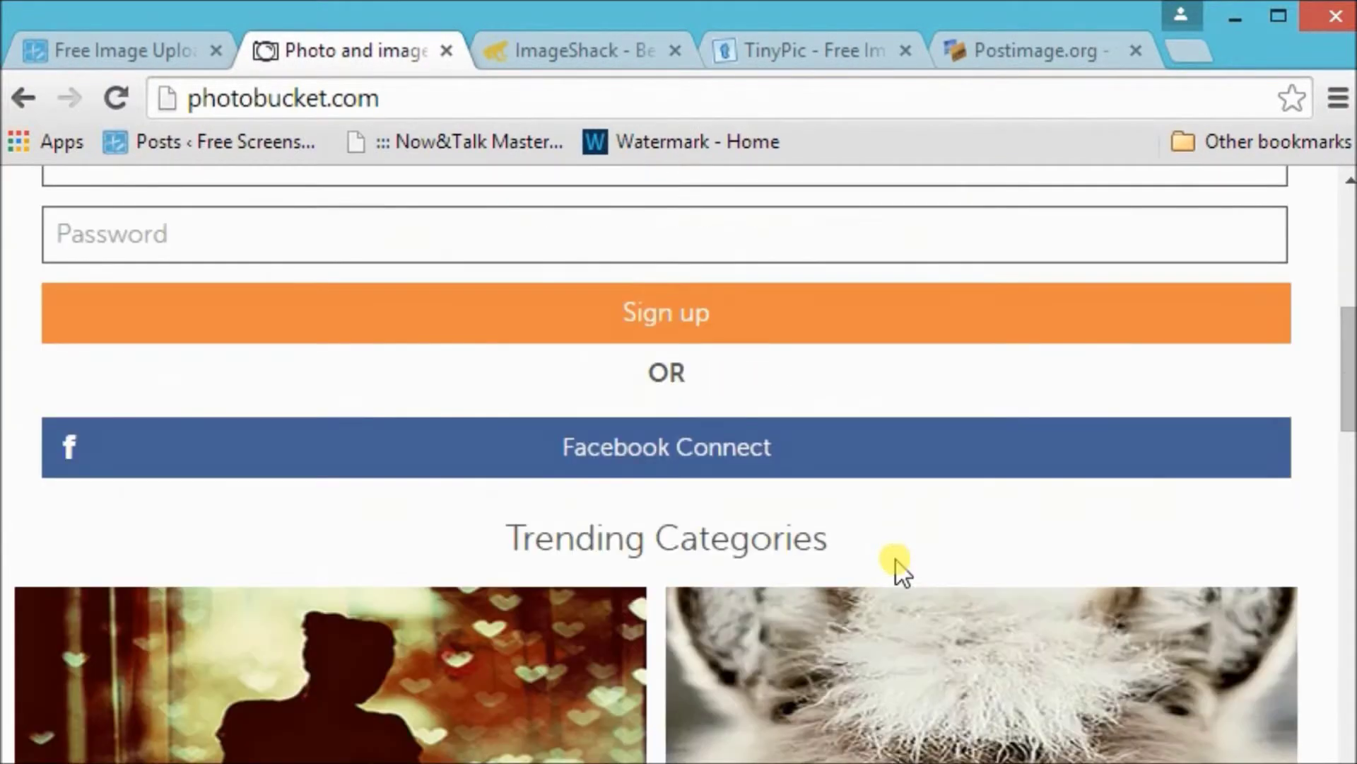
scroll(896, 565, "up", 9)
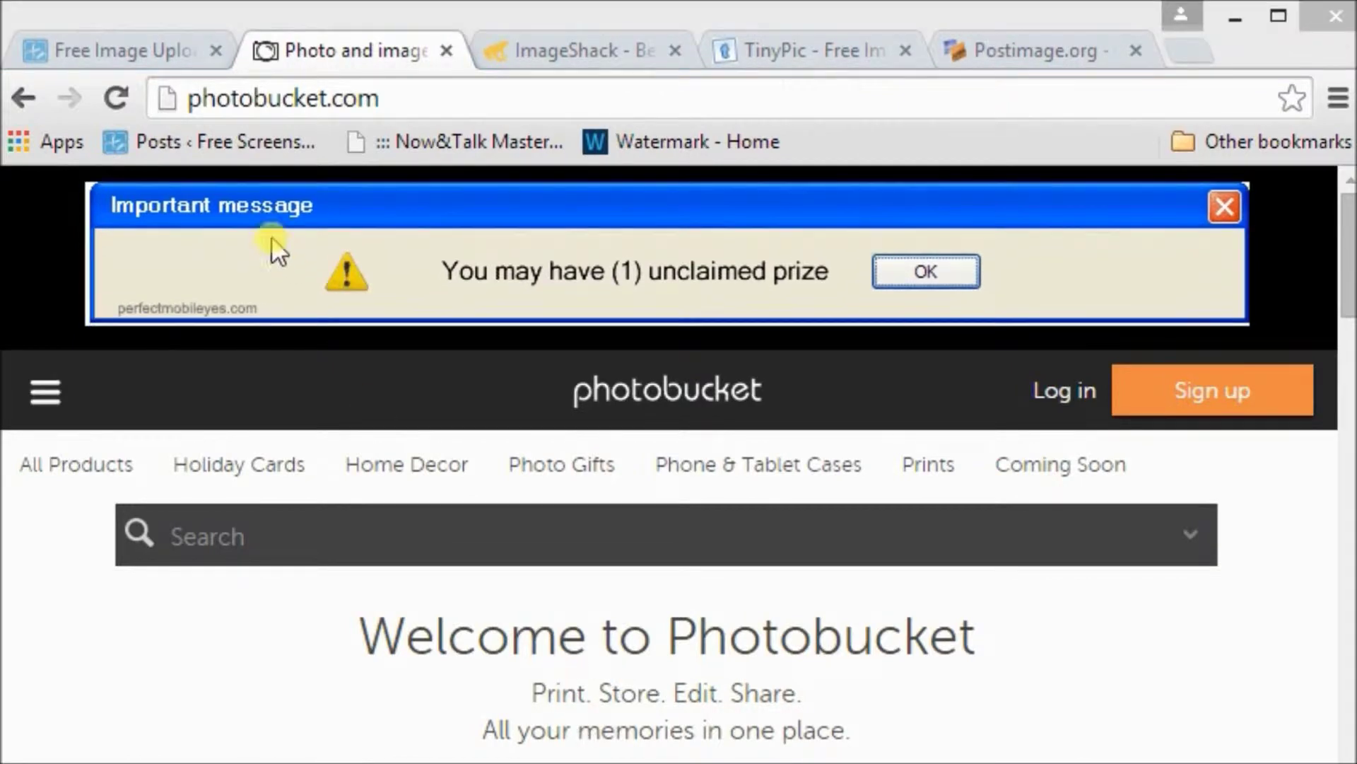
left_click(212, 95)
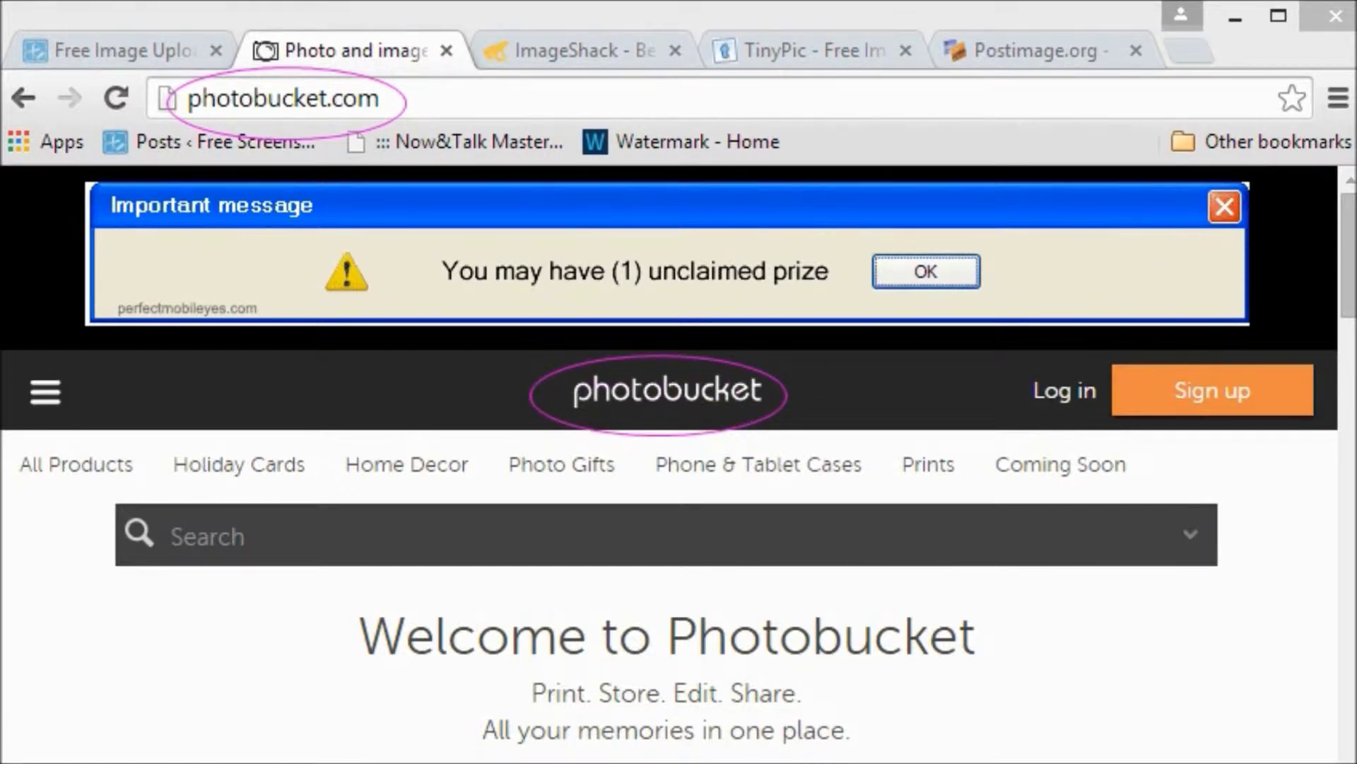
Sign in to Photobucket through Facebook Connect on the sign-up form.
left_click(1060, 673)
scroll(1061, 673, "down", 5)
scroll(1060, 673, "down", 5)
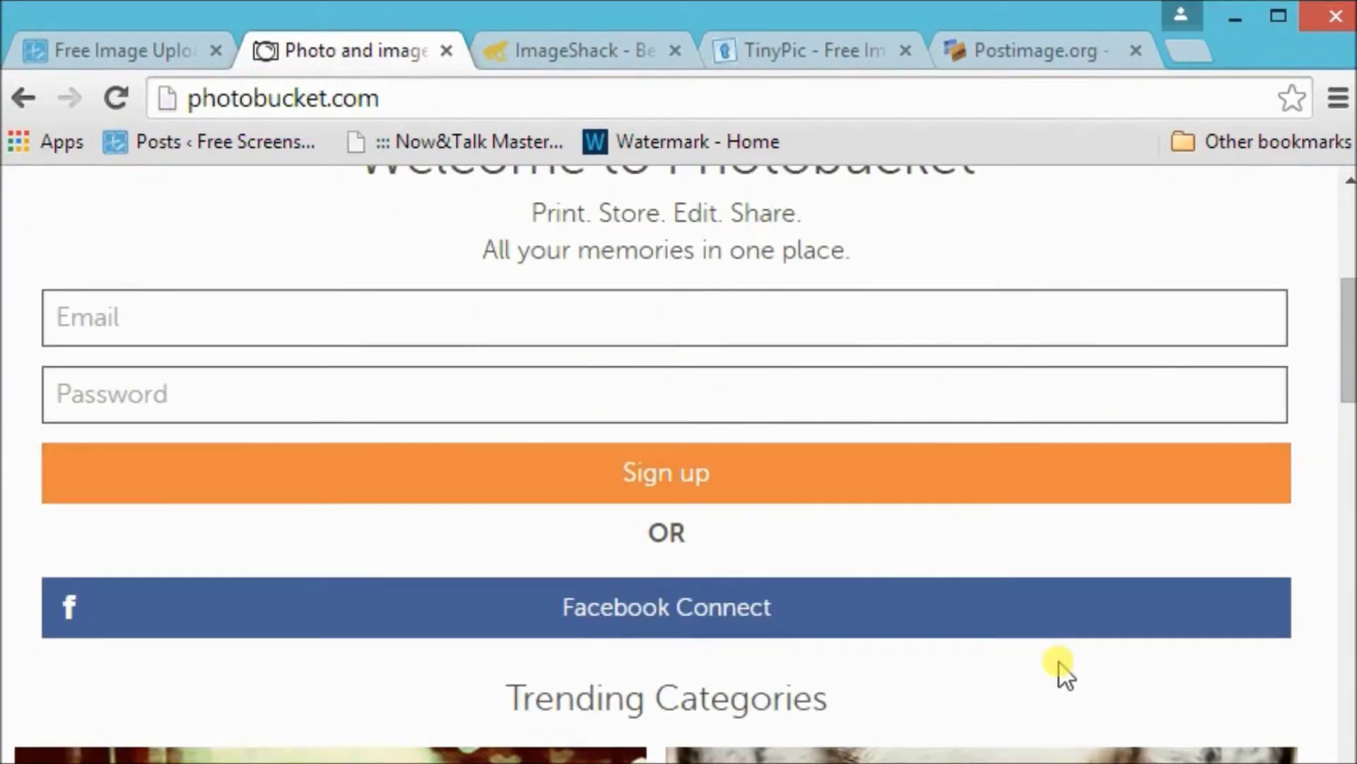
left_click(878, 460)
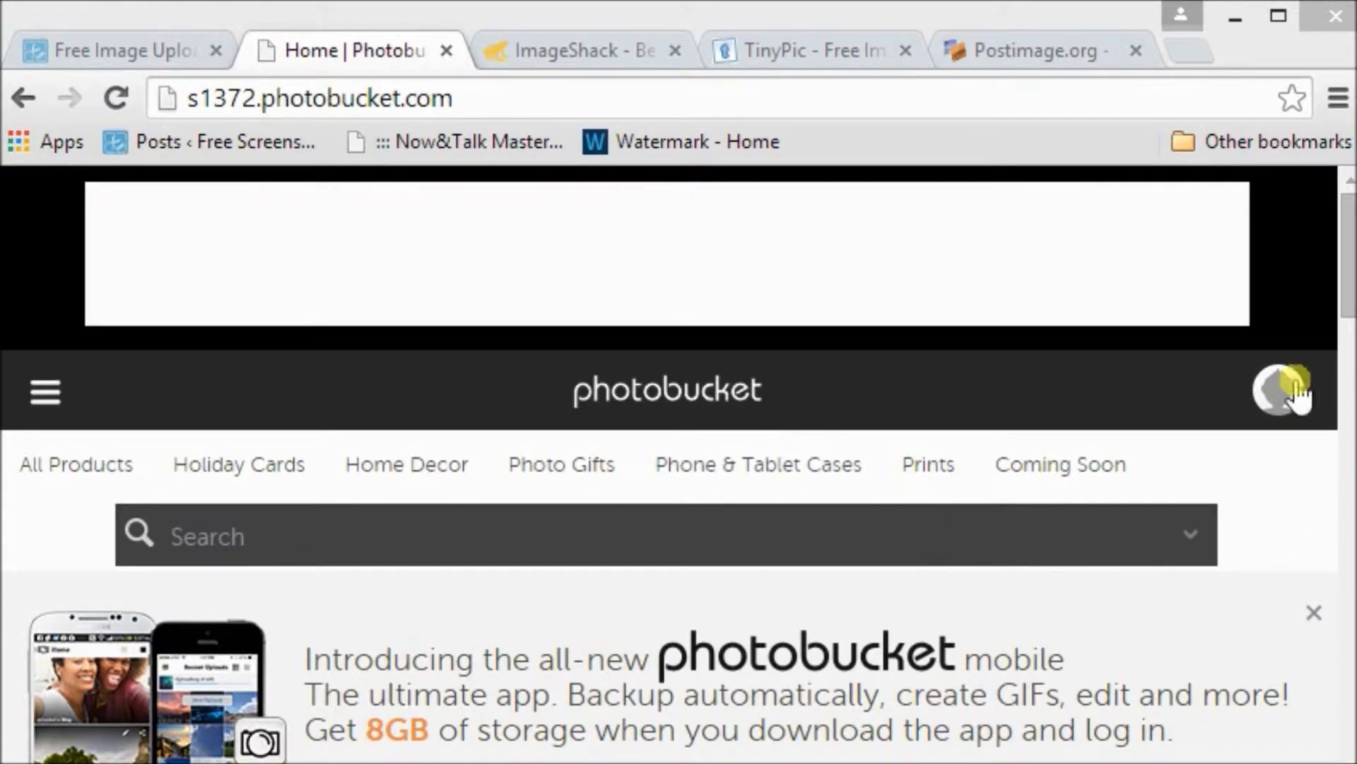
Navigate to Photobucket's Upload page with the Computer option showing.
mouse_move(1350, 274)
left_mouse_down()
mouse_move(1350, 428)
mouse_move(1350, 272)
left_mouse_up()
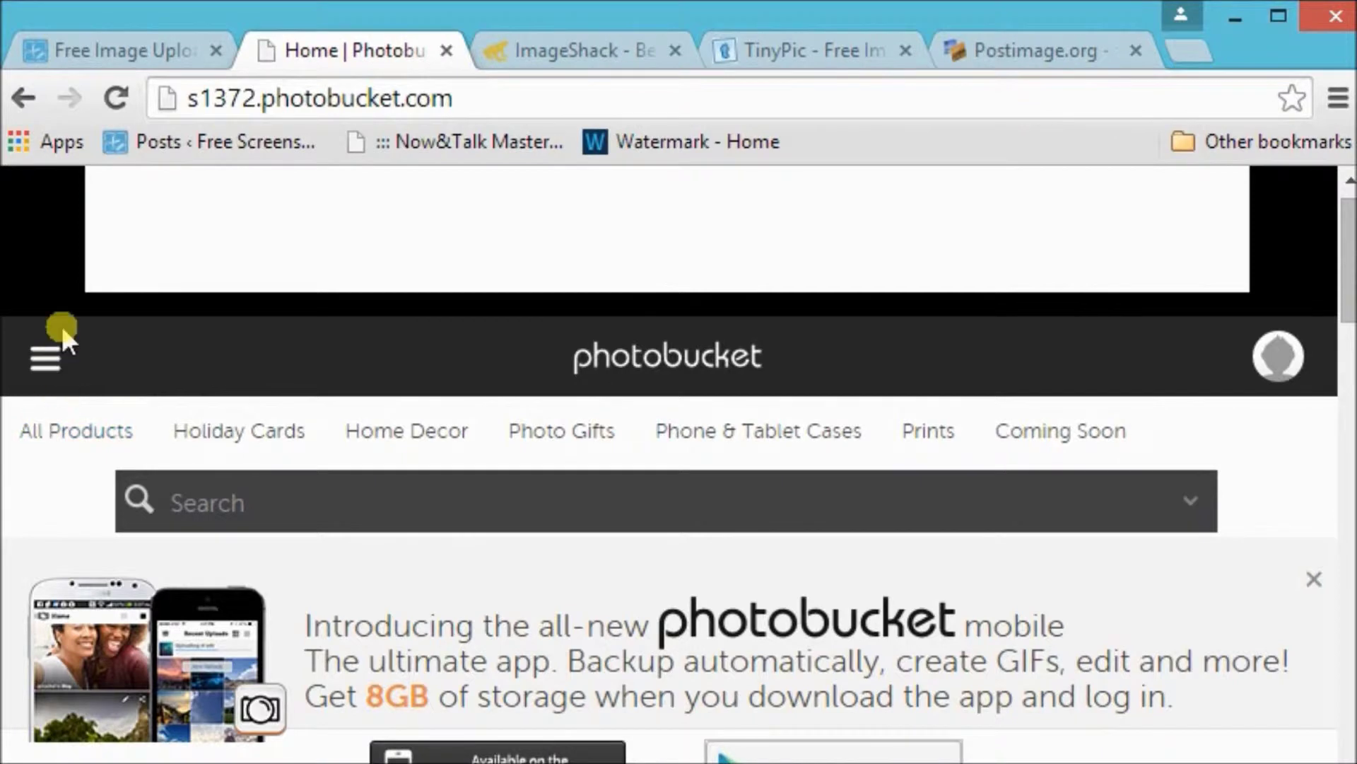
left_click(47, 355)
left_click(47, 355)
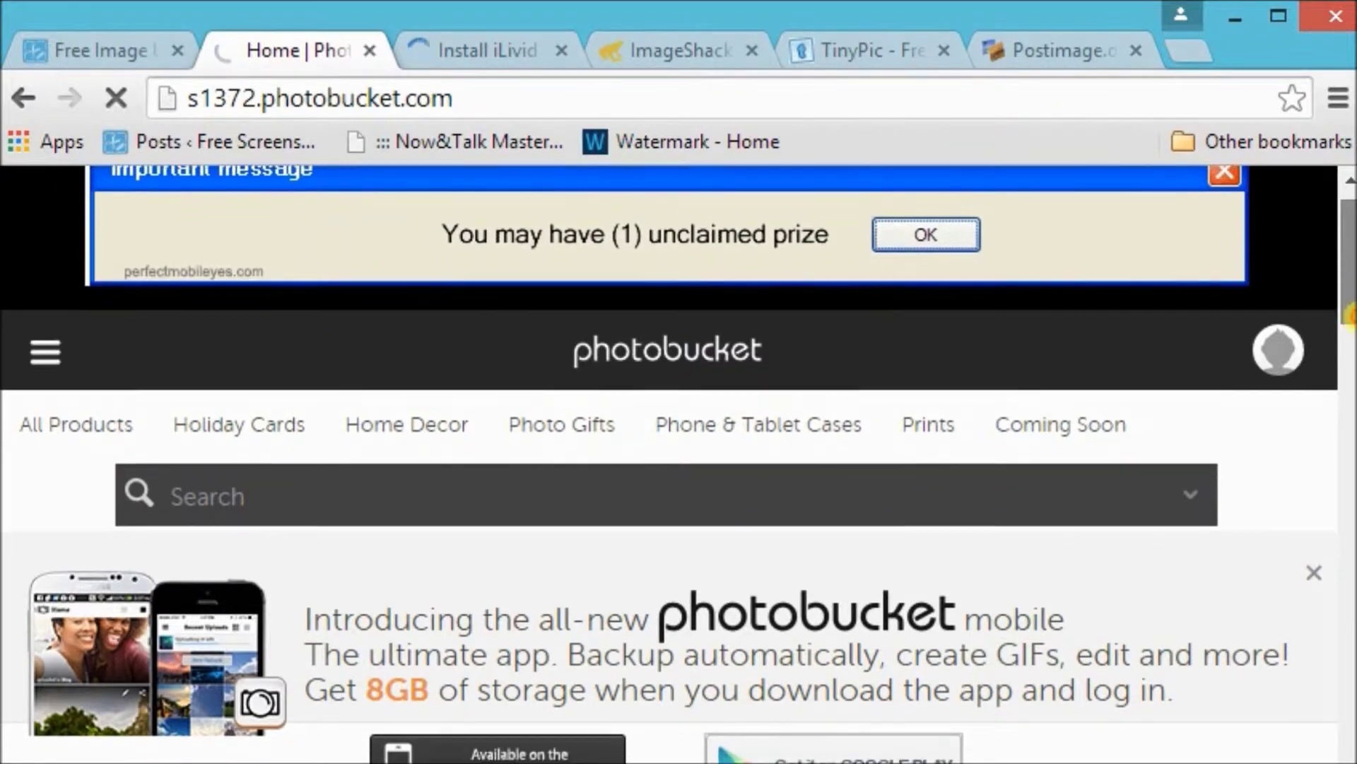
left_click_drag(1351, 298, 1352, 358)
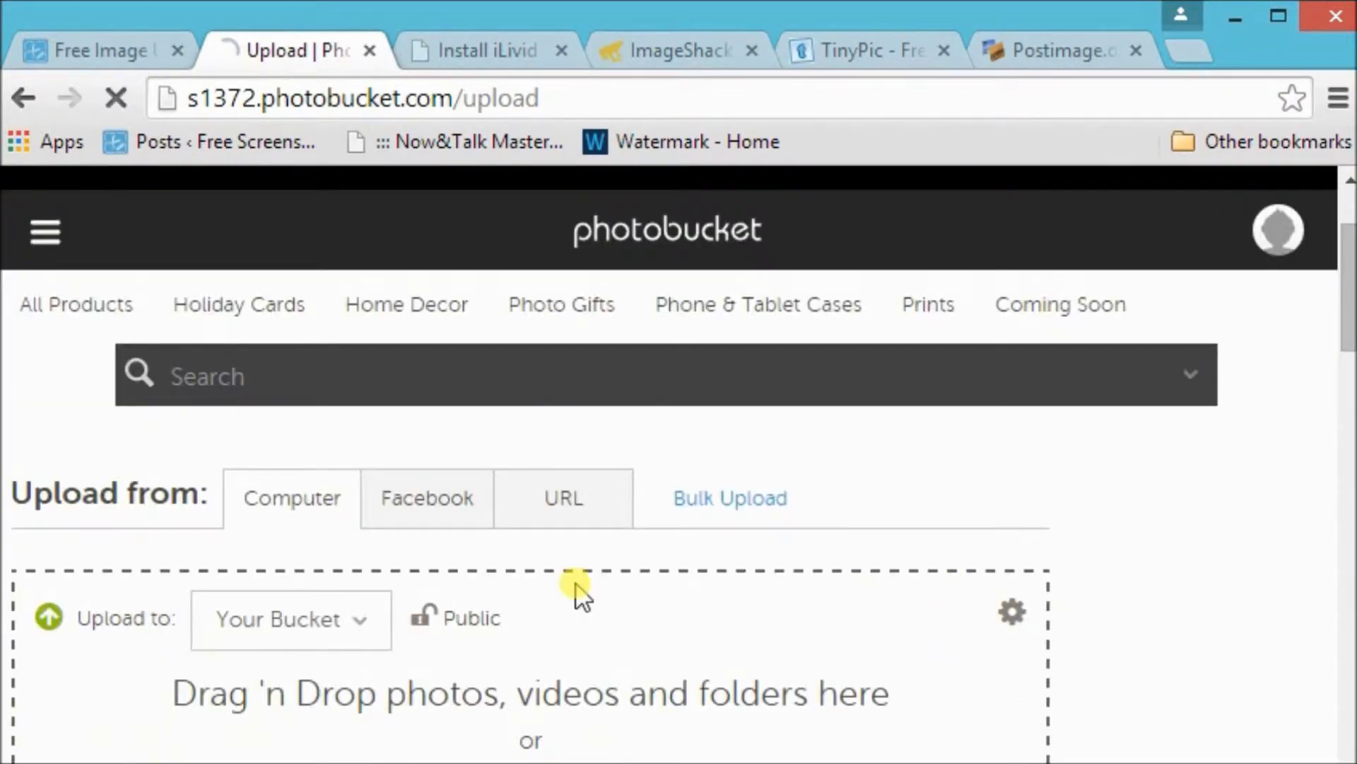
scroll(558, 597, "down", 3)
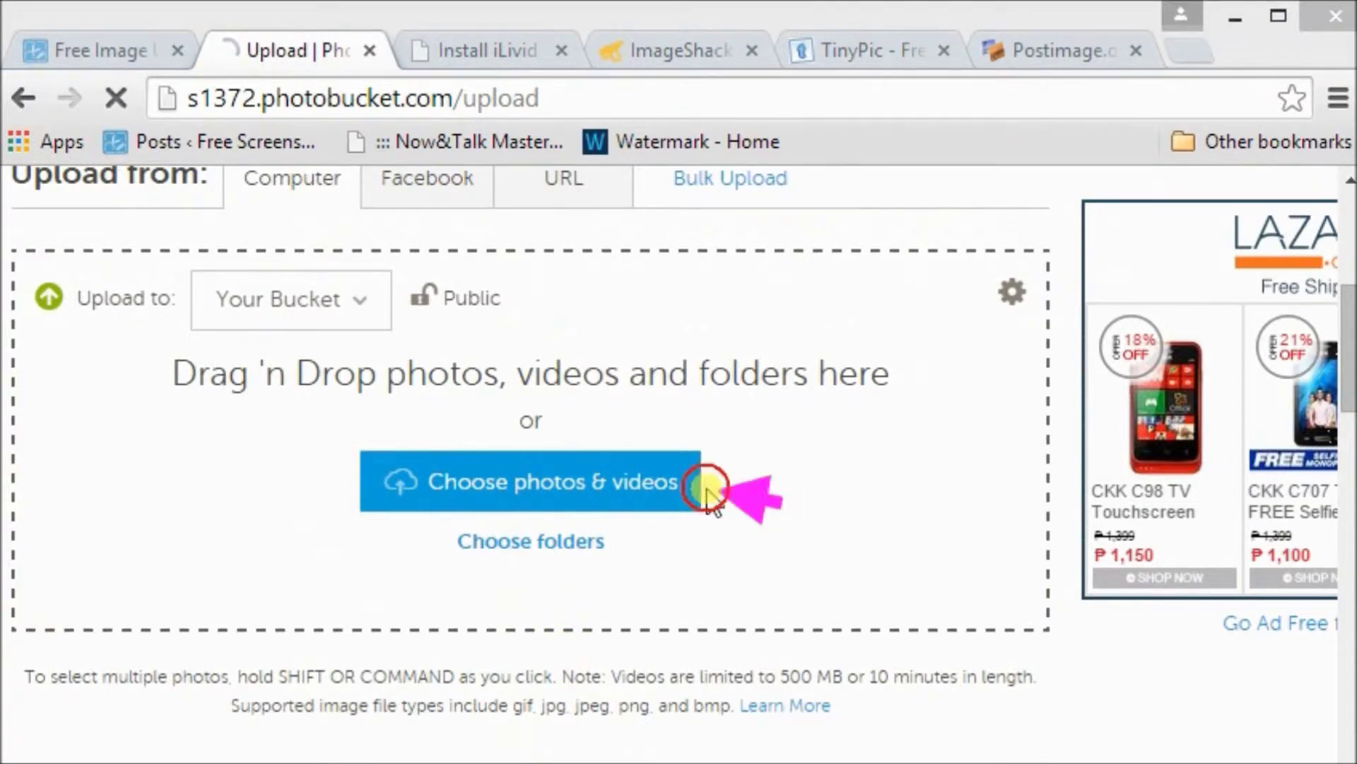
Upload the orange bag photo from the computer into the Photobucket bucket.
left_click(543, 477)
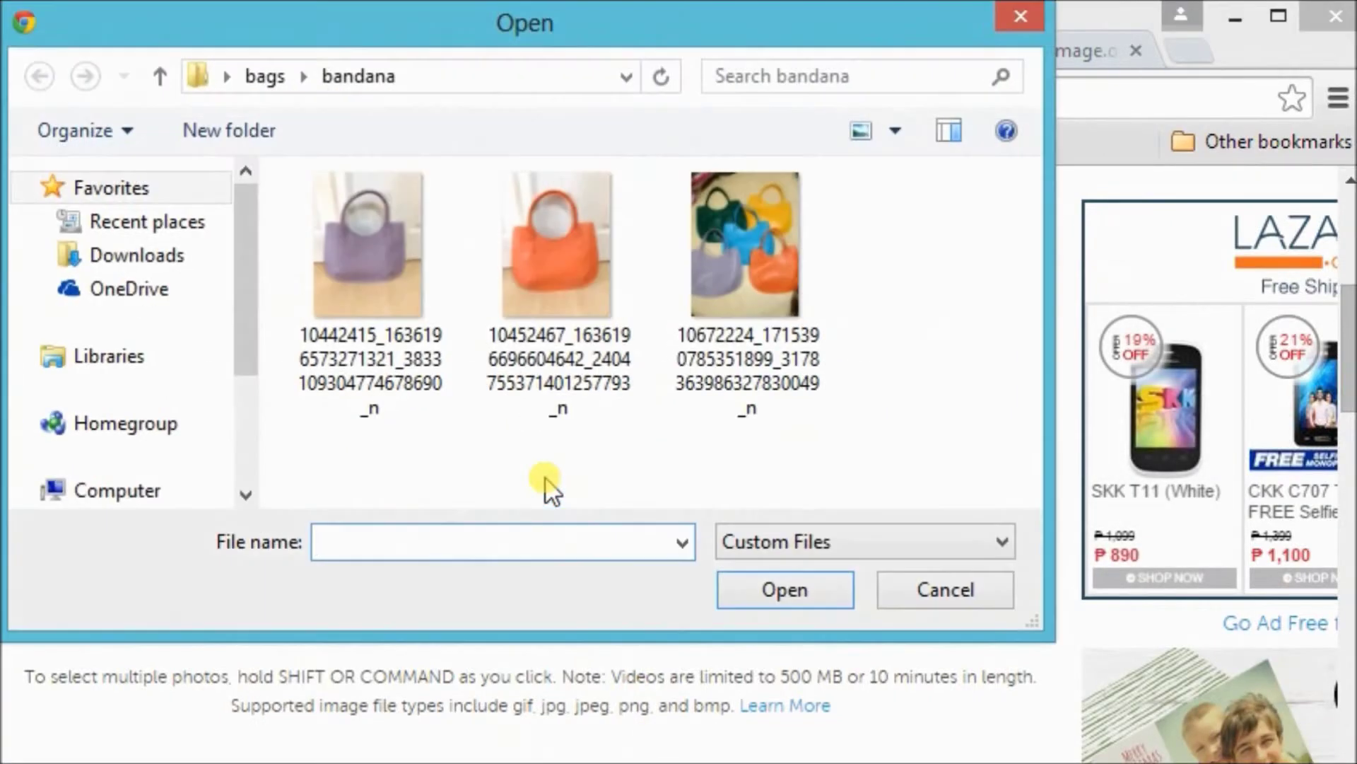
left_click(546, 267)
left_click(815, 587)
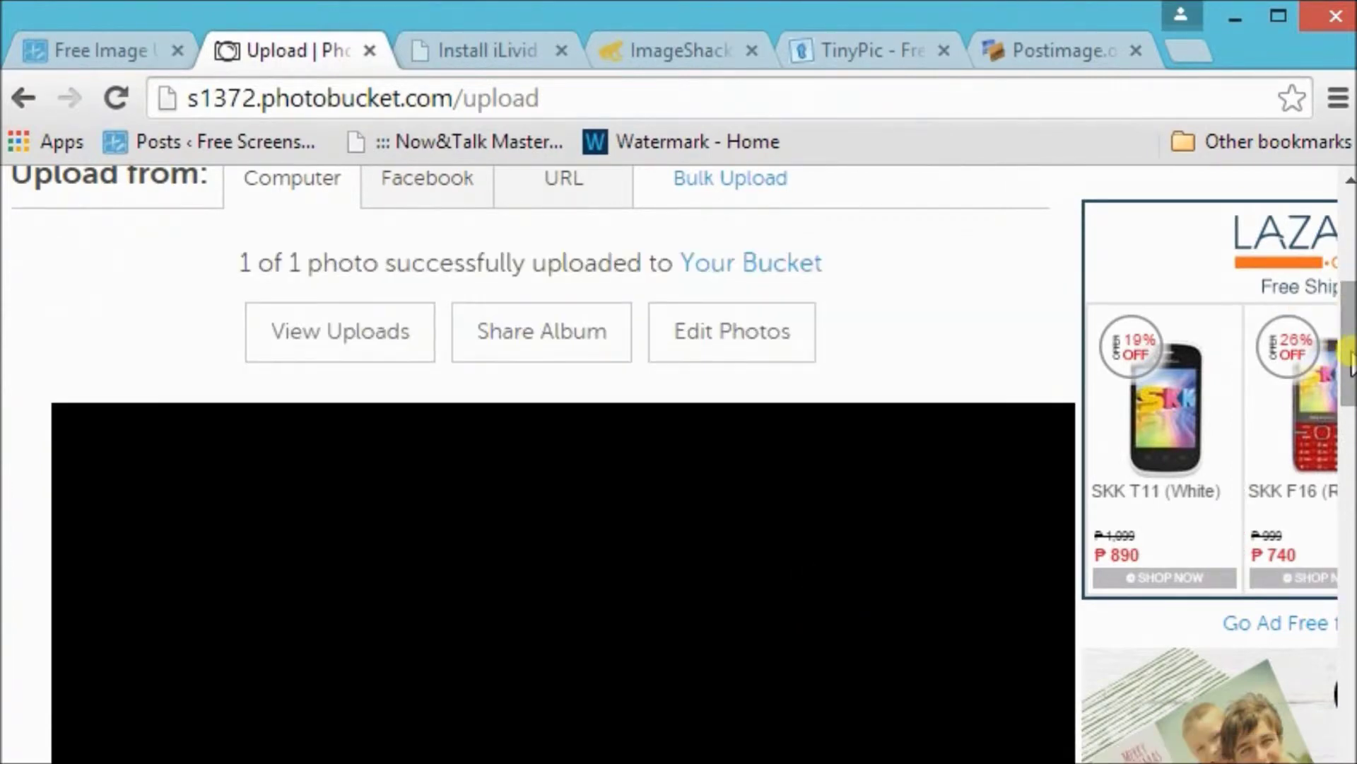
Review the finished upload, then close the Photobucket tab.
left_click_drag(1350, 361, 1347, 583)
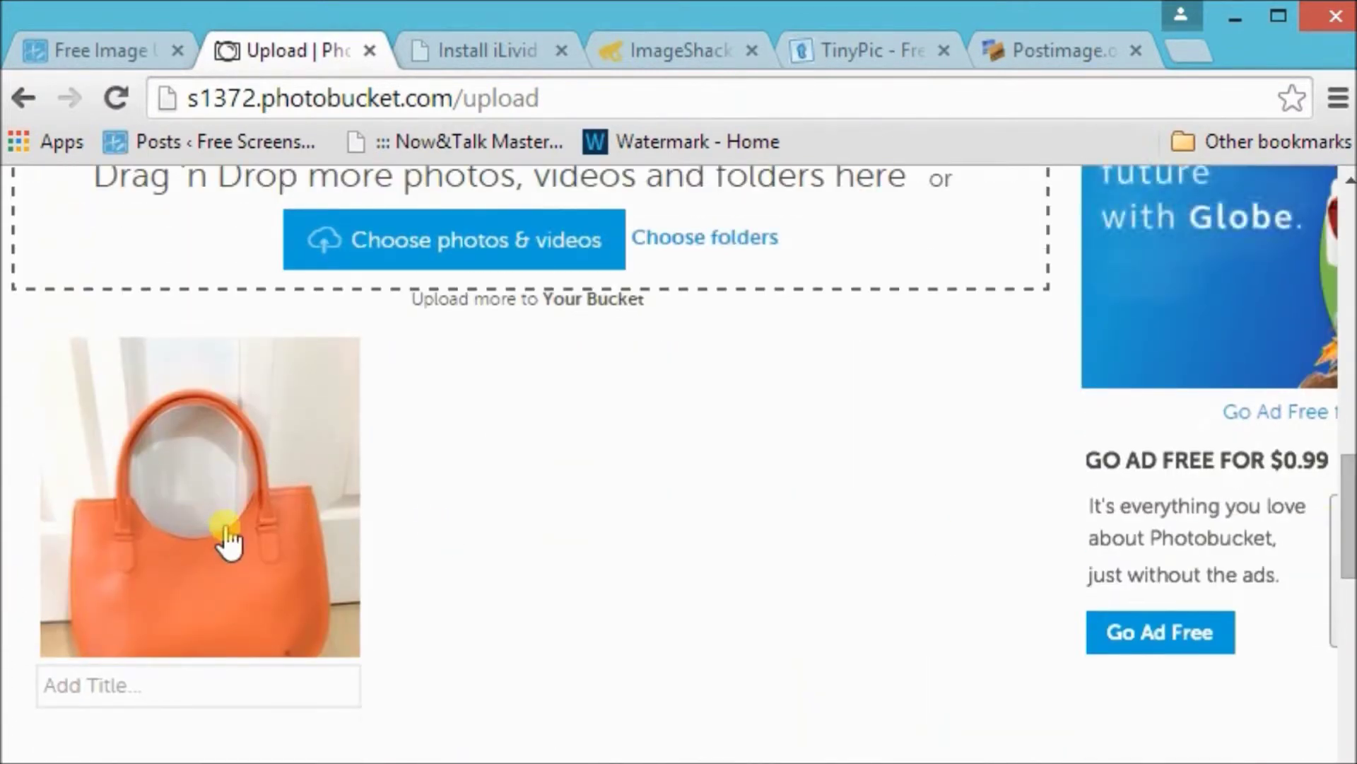
scroll(273, 540, "down", 4)
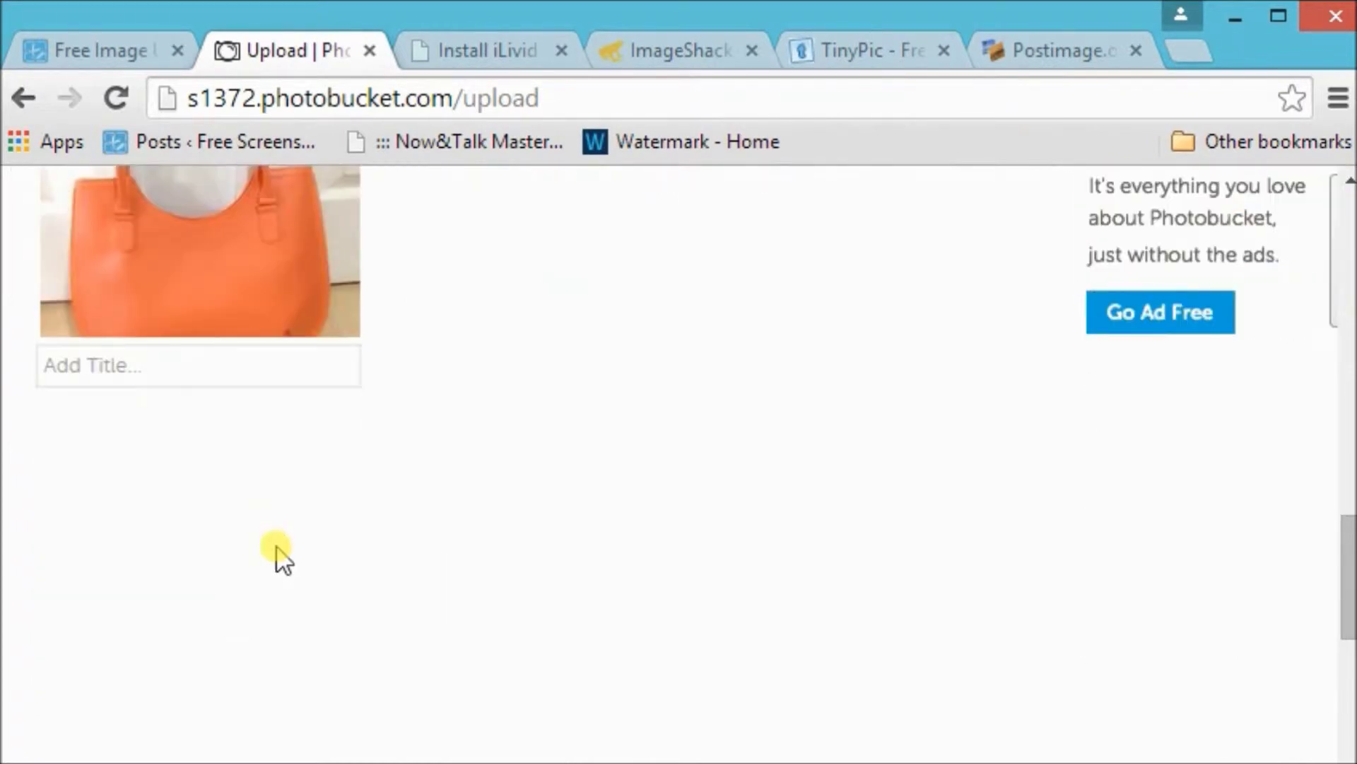
scroll(279, 560, "up", 4)
scroll(279, 555, "down", 10)
scroll(279, 556, "up", 10)
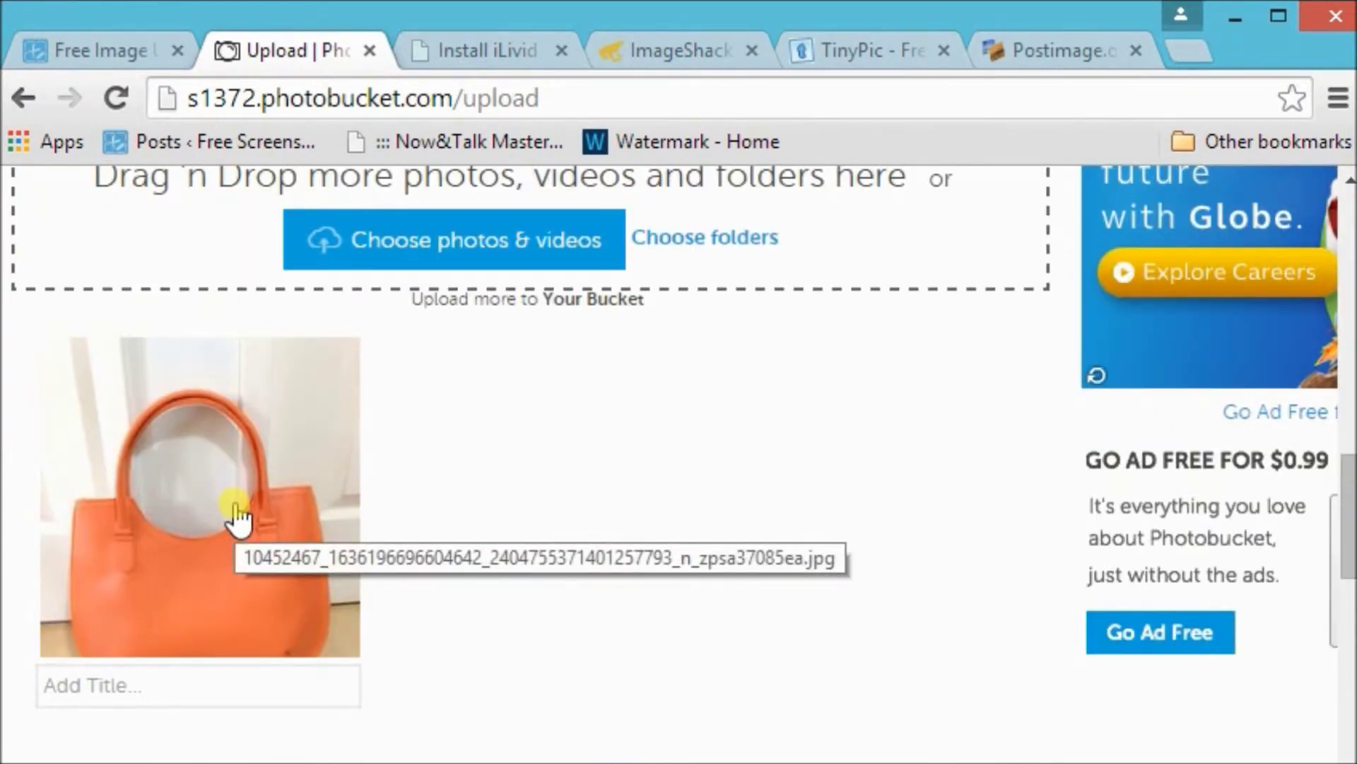
left_click(369, 50)
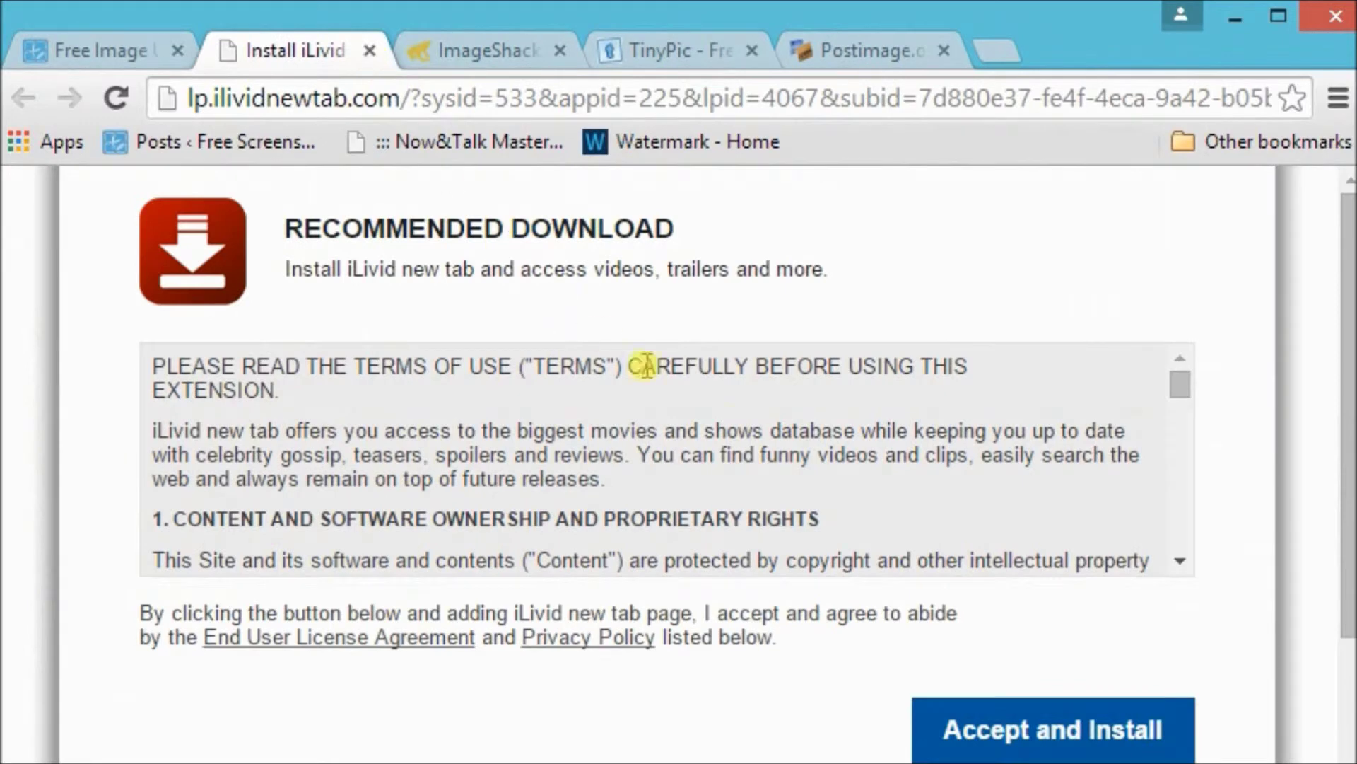
Close the iLivid install tab and reload the ImageShack page.
left_click(446, 51)
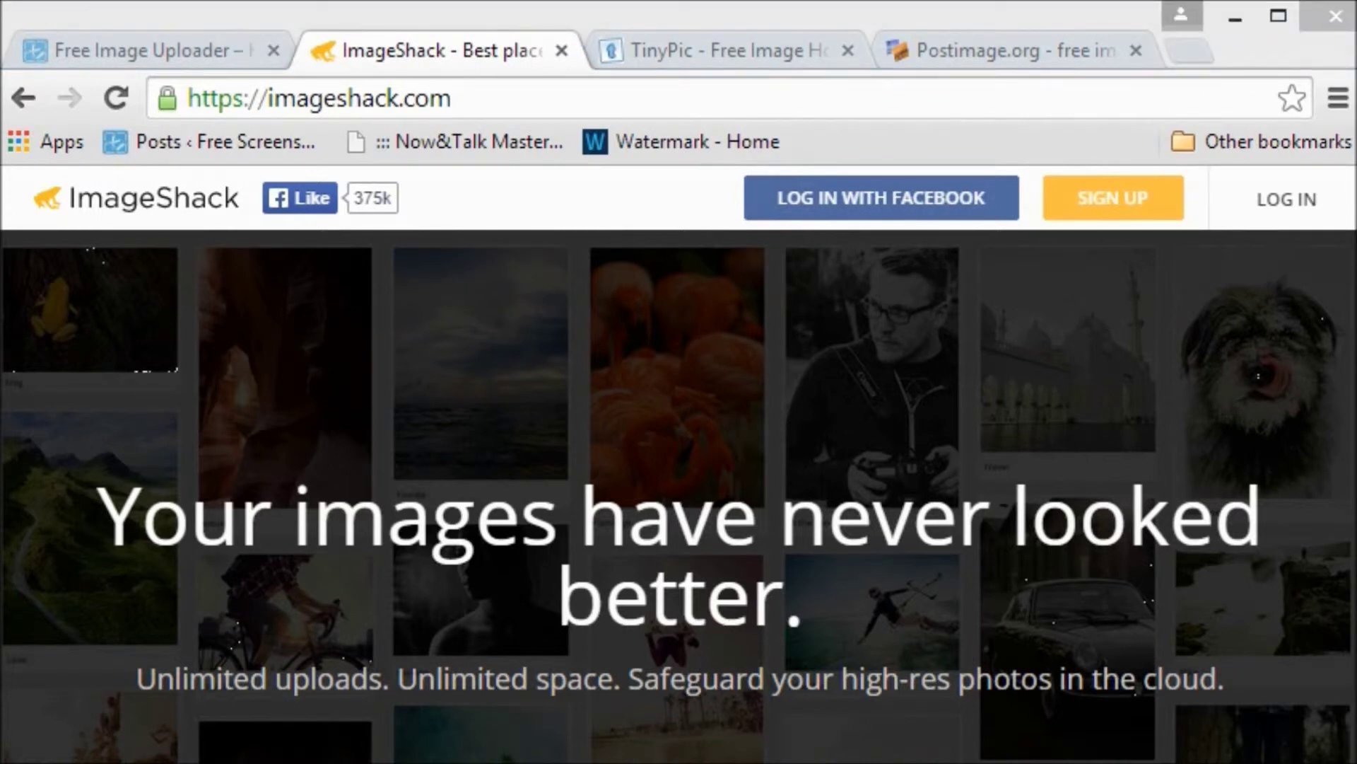
mouse_move(172, 87)
left_mouse_down()
mouse_move(151, 54)
mouse_move(370, 137)
mouse_move(524, 137)
mouse_move(515, 130)
left_mouse_up()
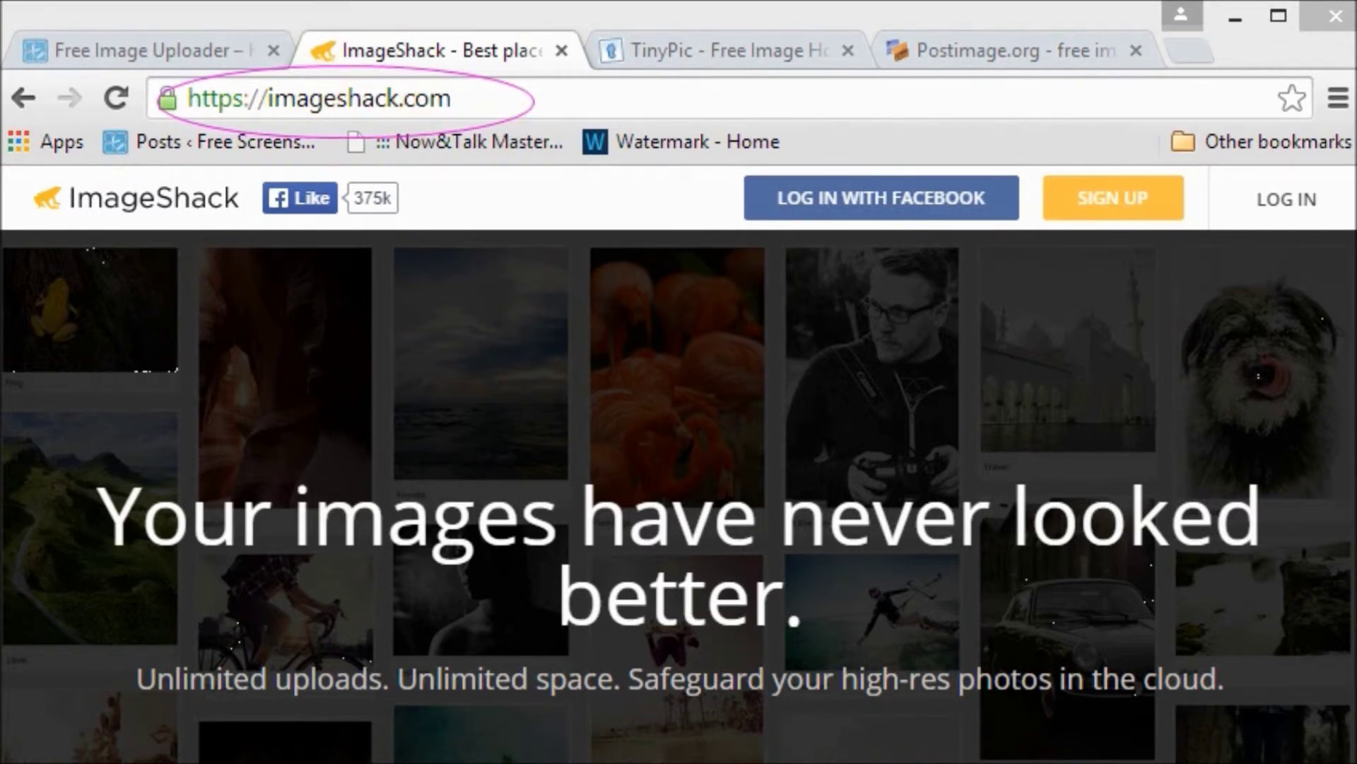
key("Escape")
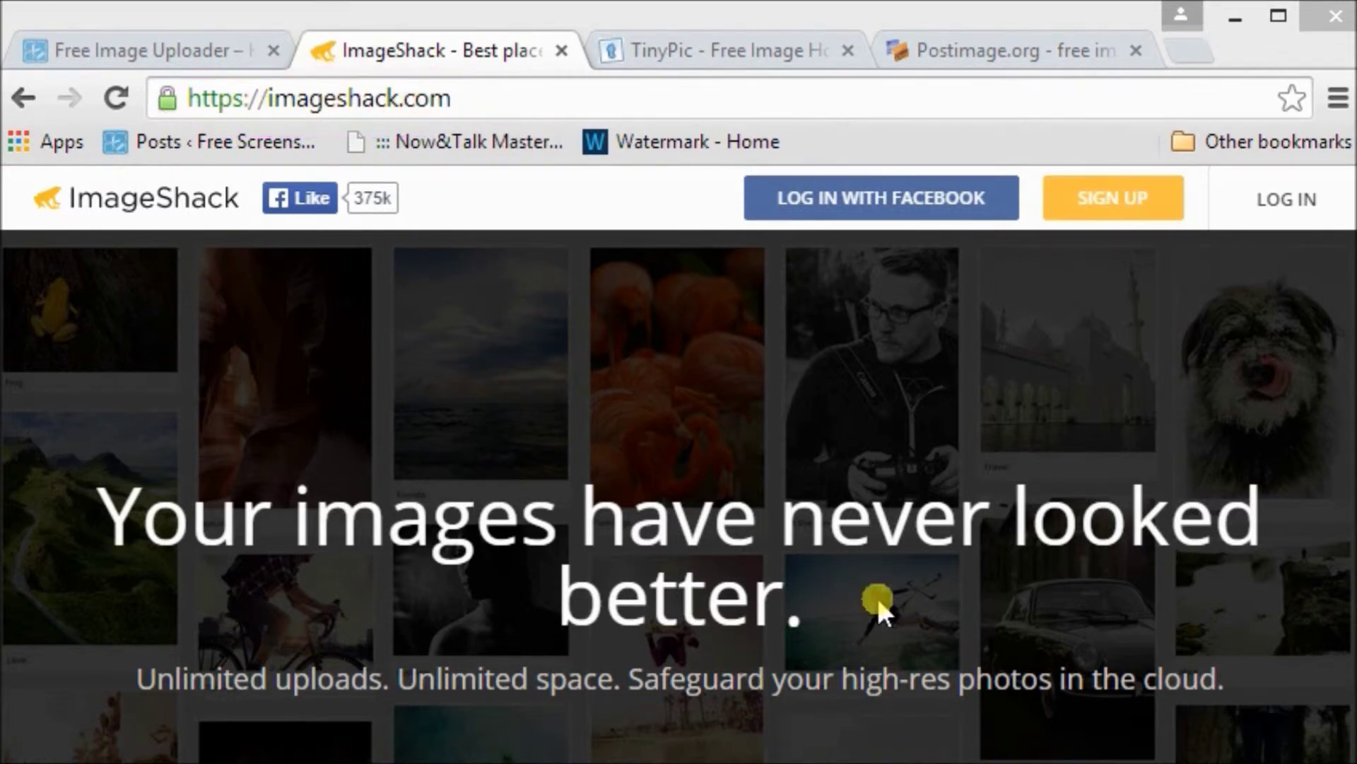
left_click(1207, 609)
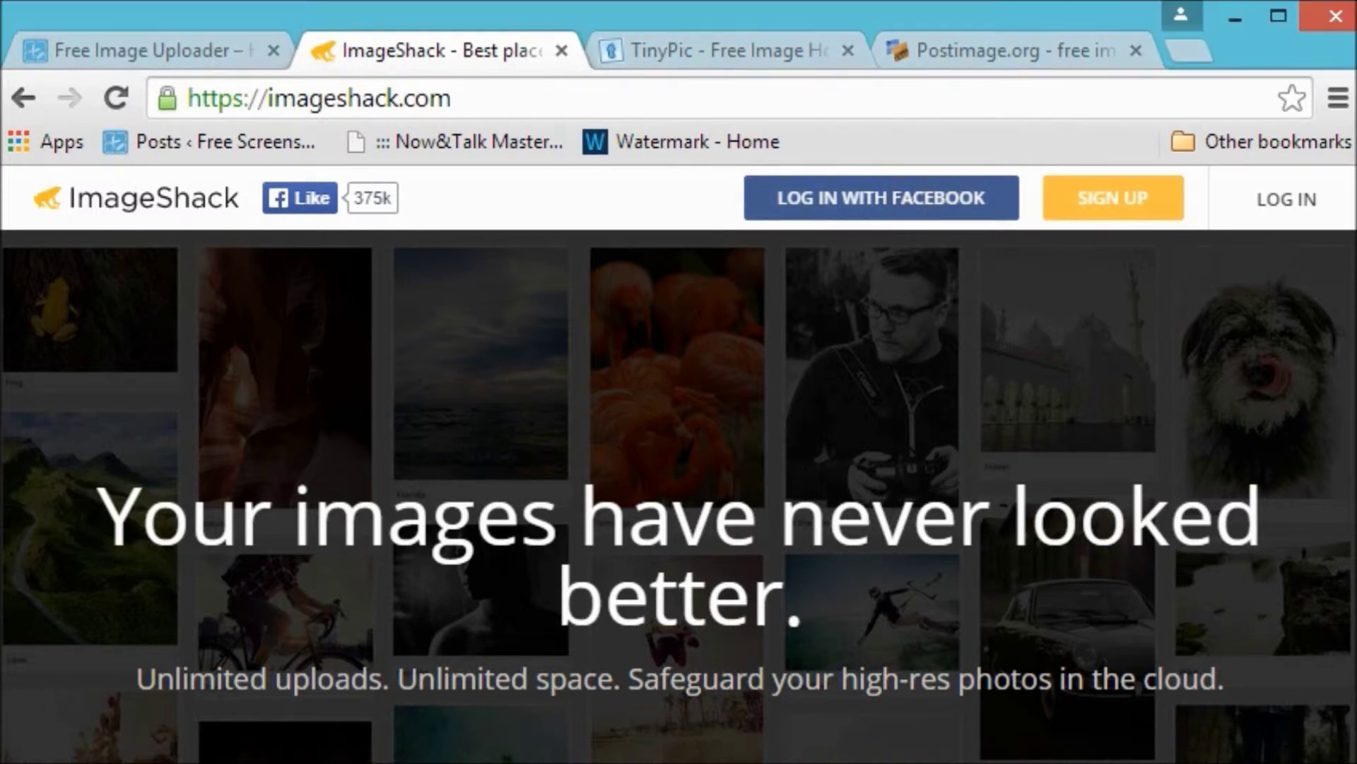
key("F5")
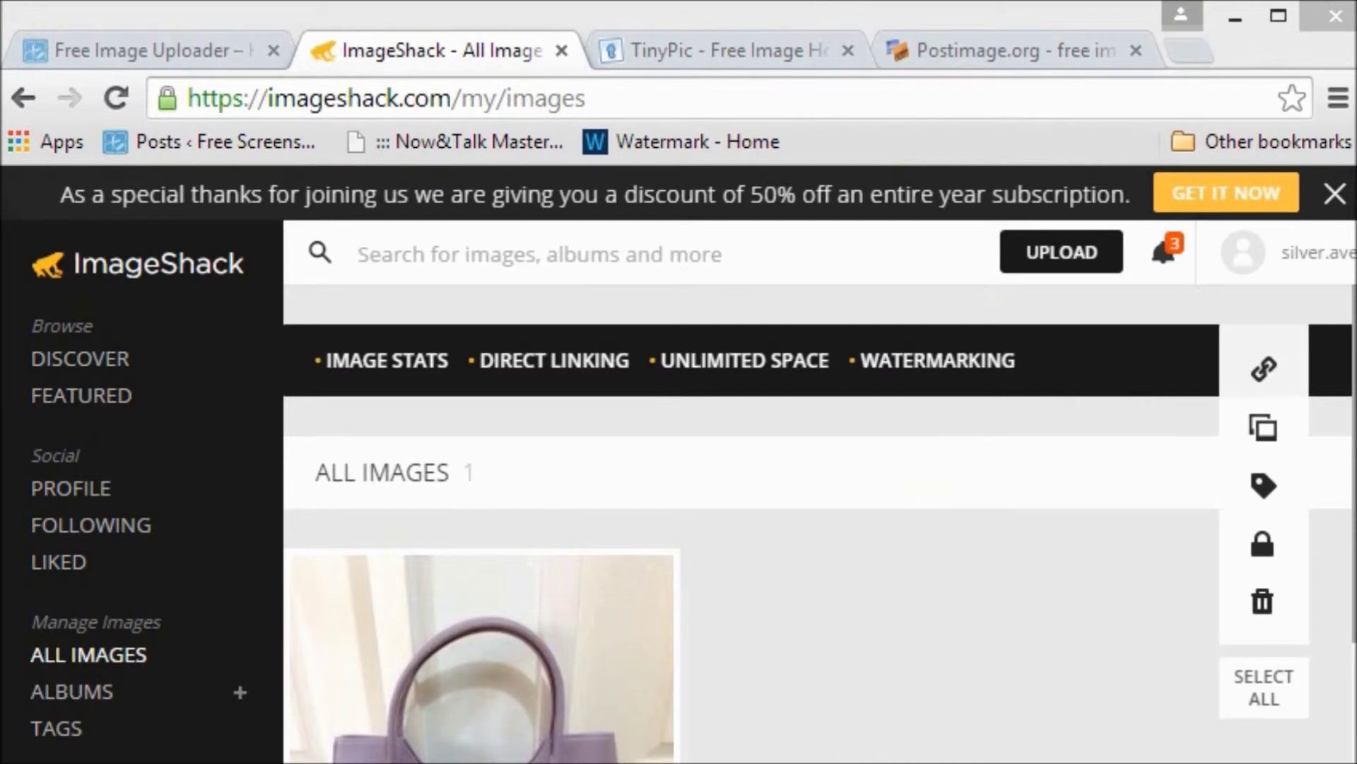
Upload the orange bag photo to ImageShack through Browse & Upload.
left_click(1075, 261)
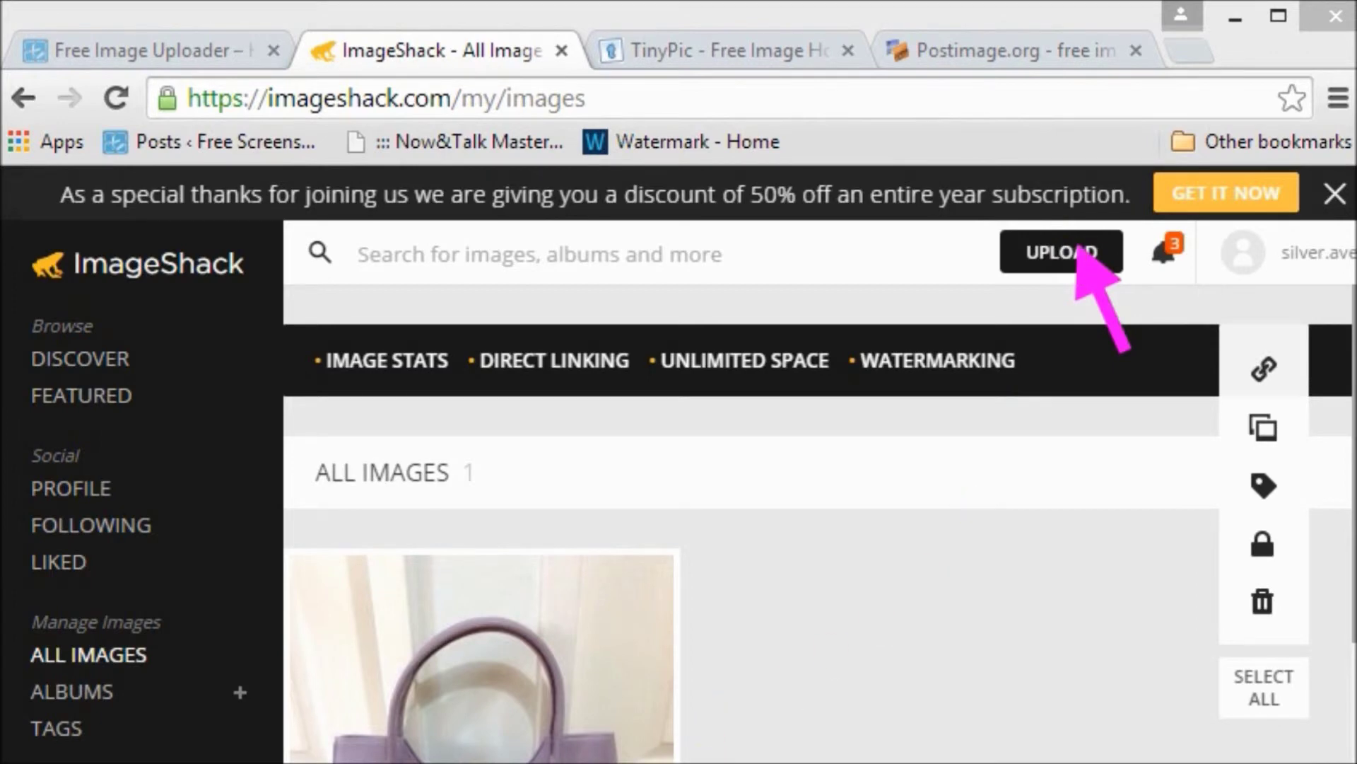
left_click(1061, 263)
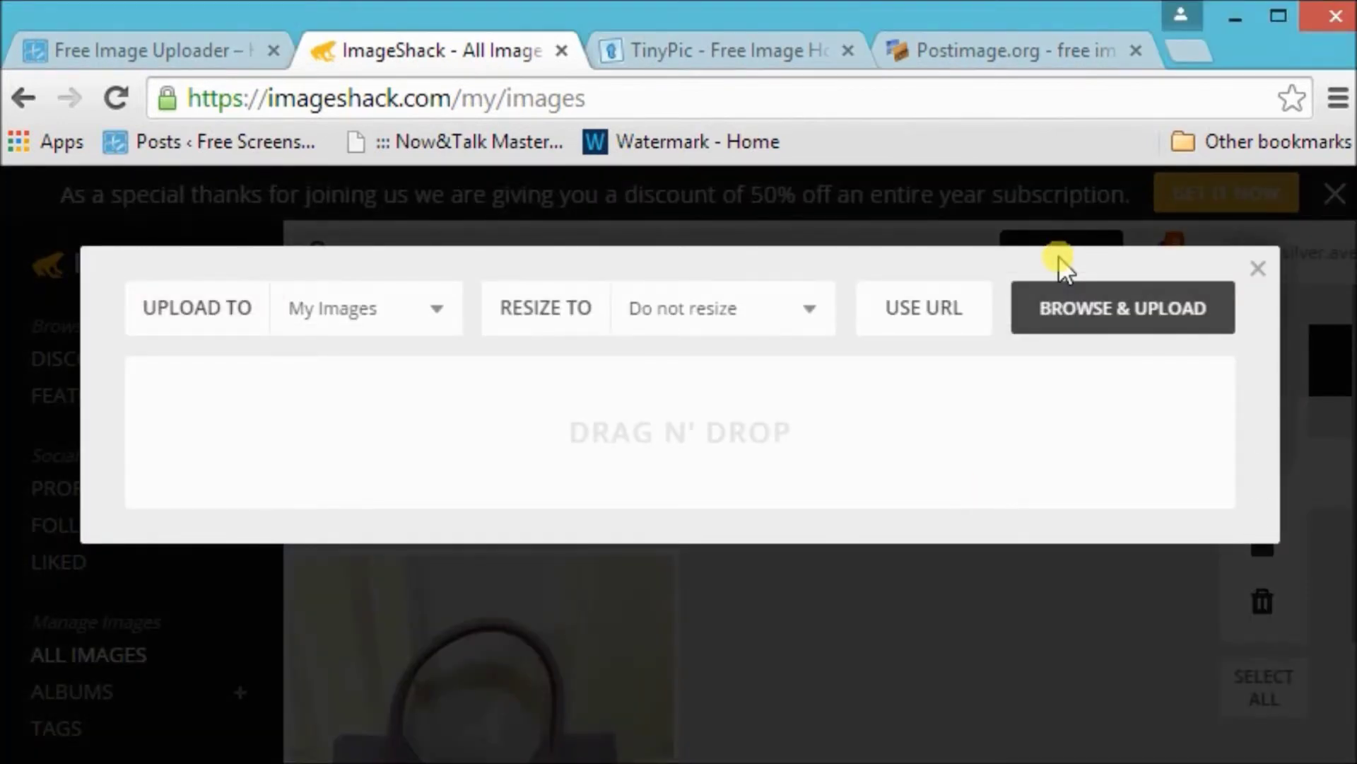
left_click(1089, 311)
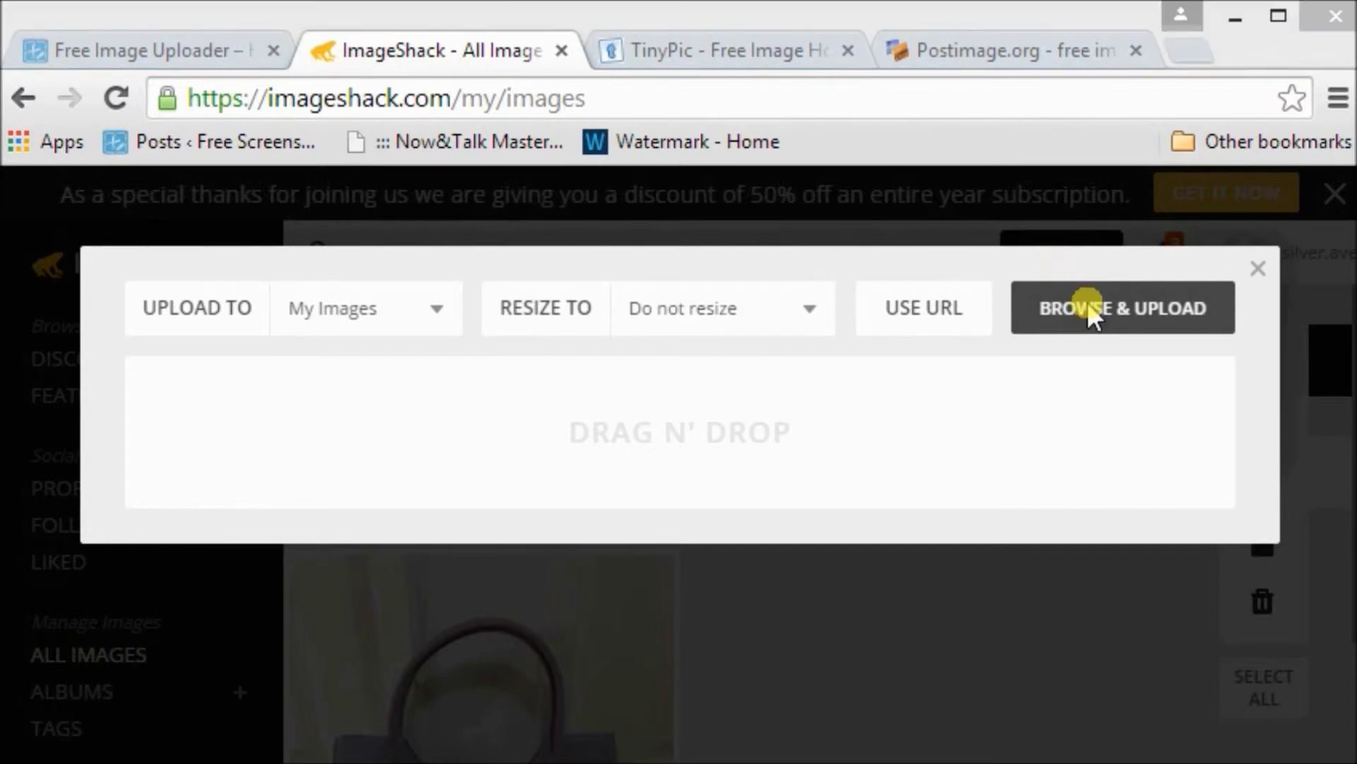
left_click(548, 303)
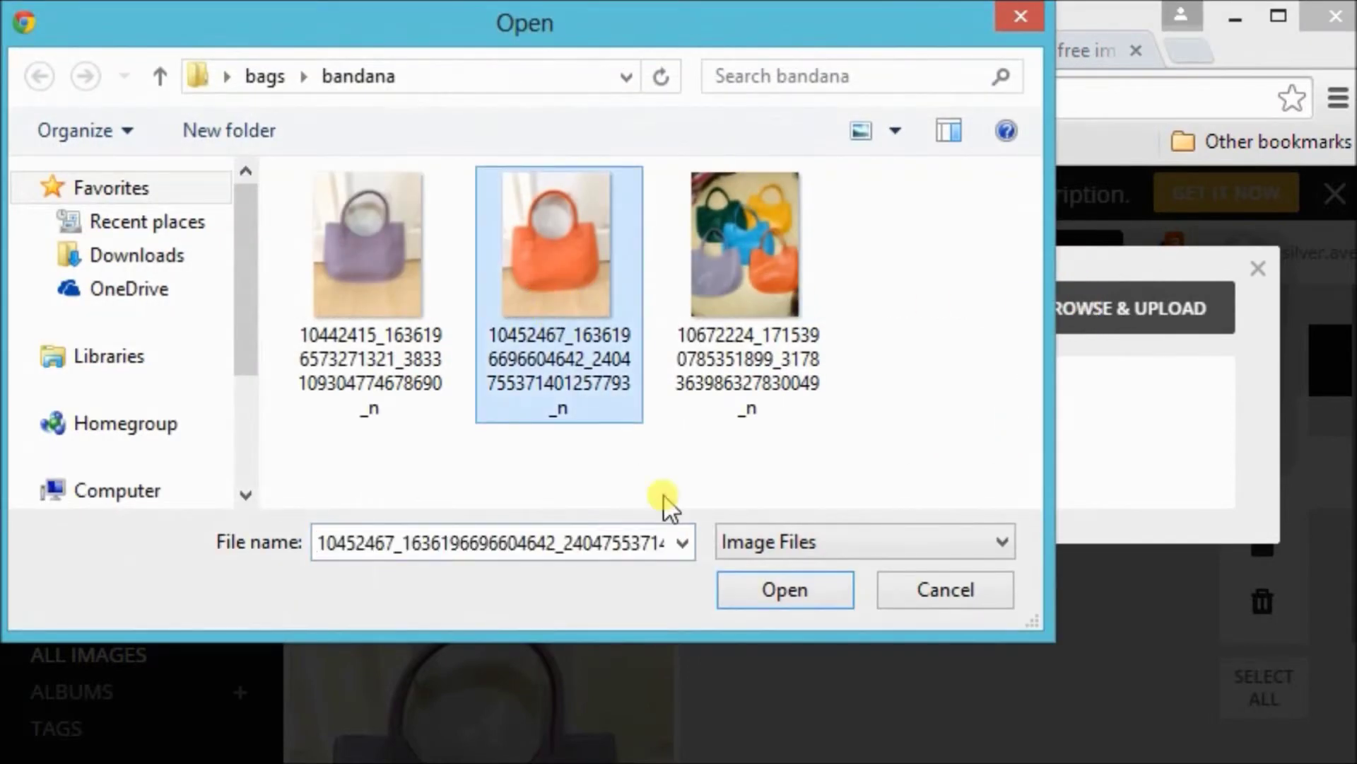
left_click(811, 591)
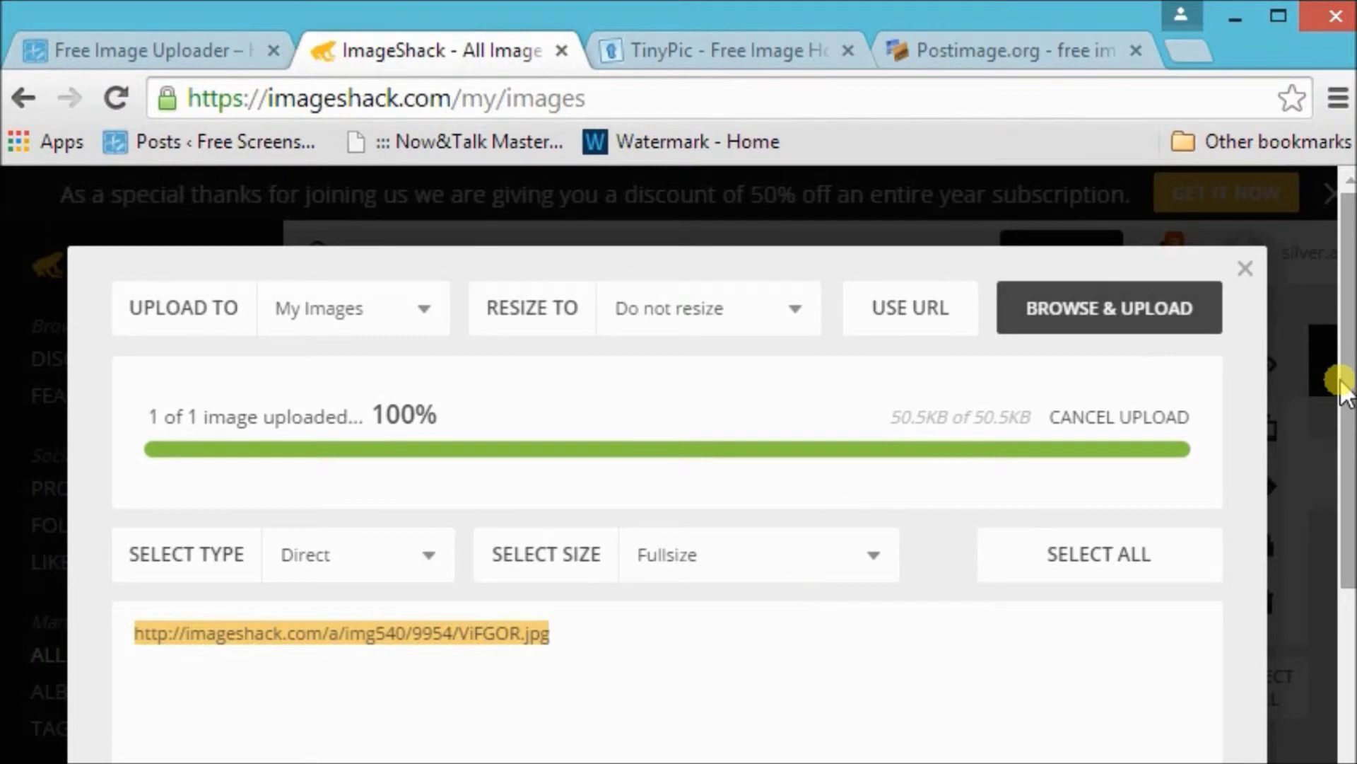
left_click_drag(1350, 311, 1336, 636)
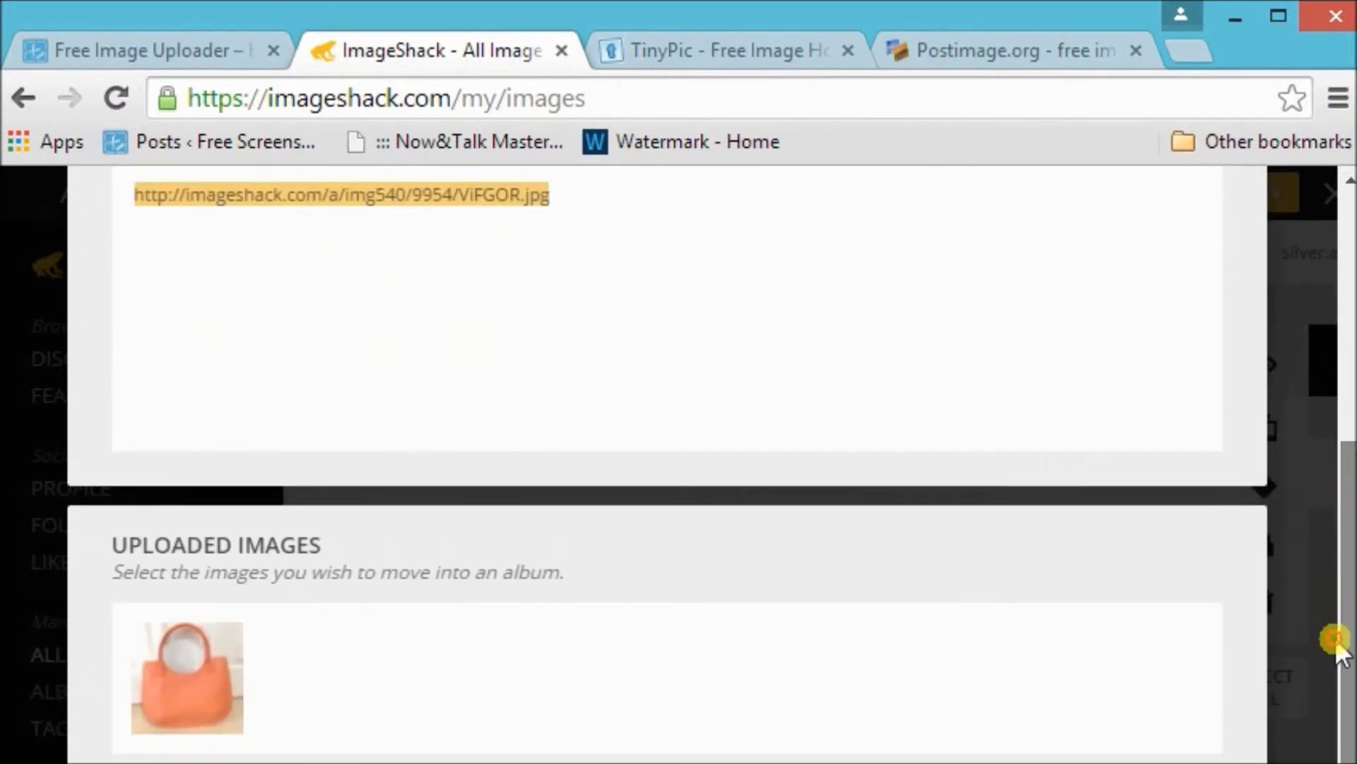
Select the orange bag image's full direct link, then close the ImageShack tab.
left_click(157, 671)
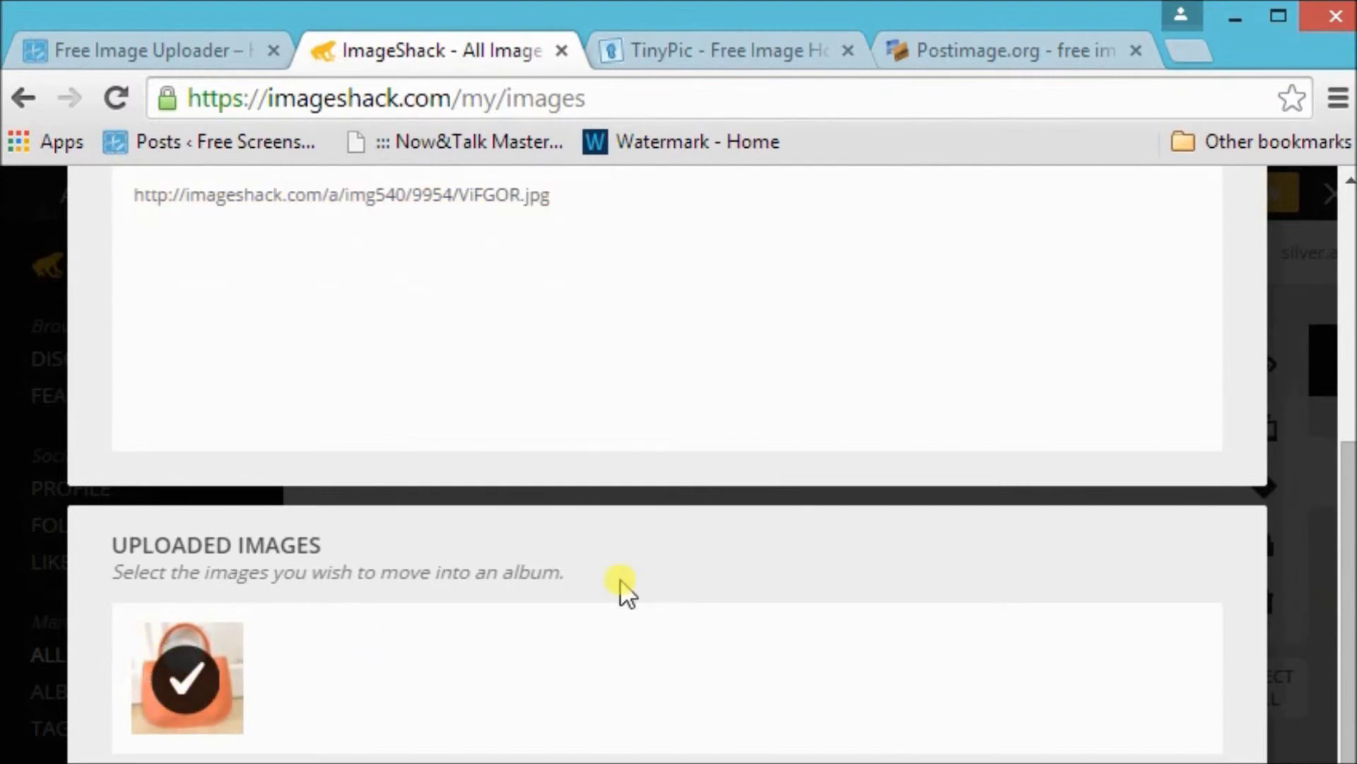
scroll(576, 657, "up", 6)
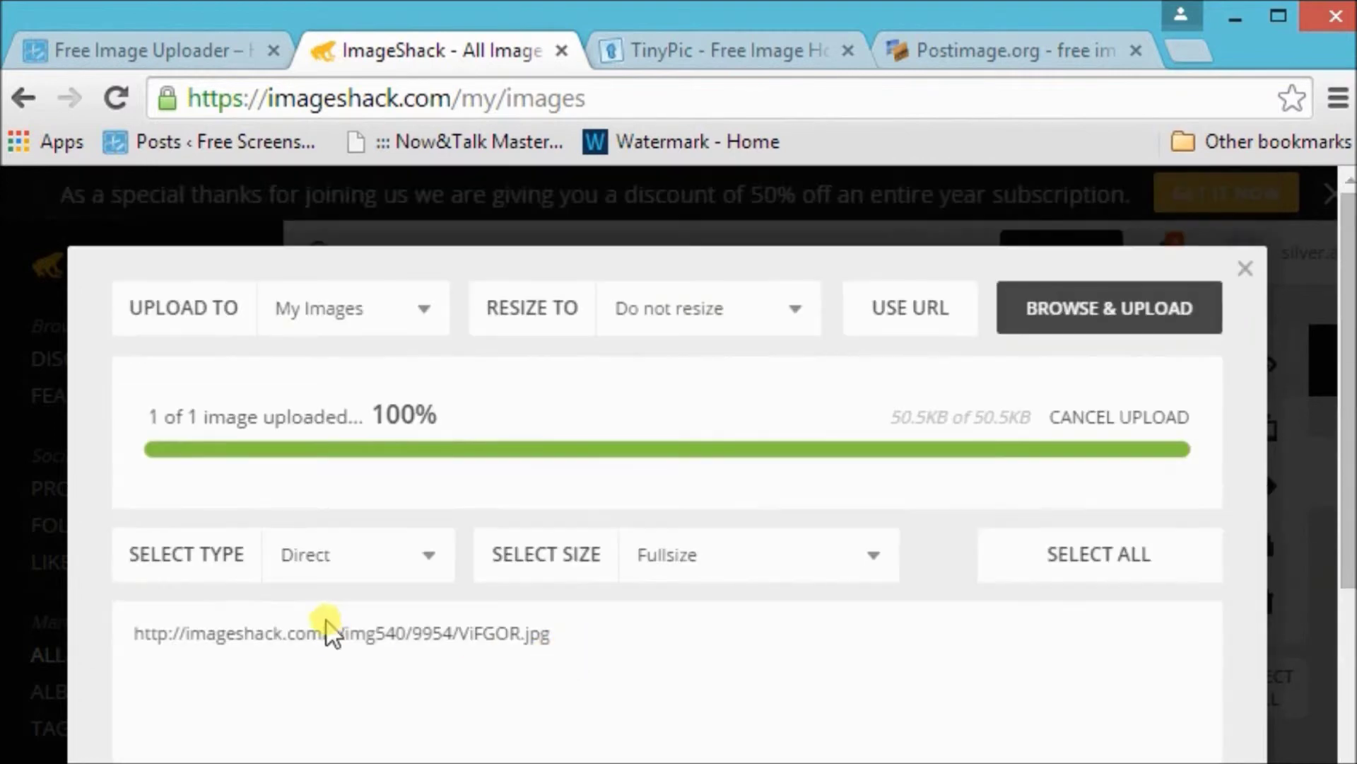
left_click(152, 640)
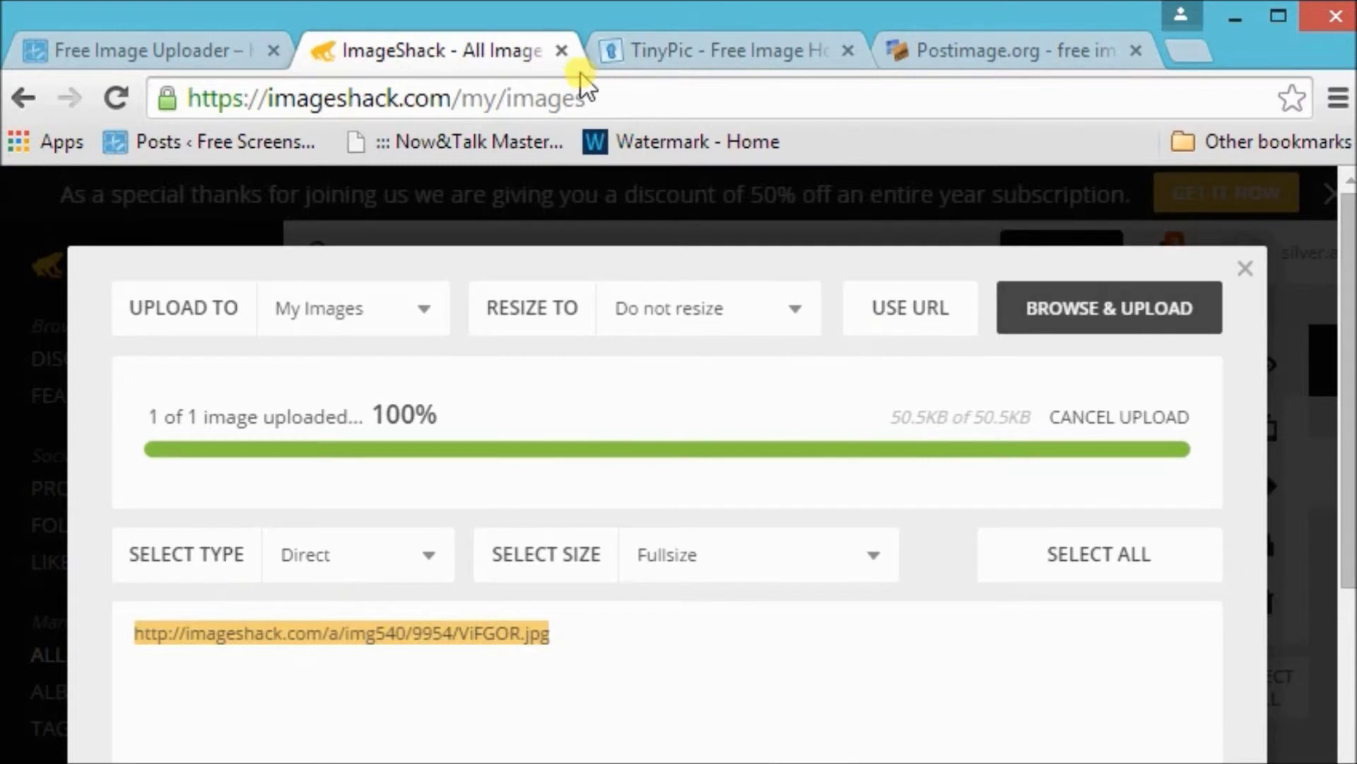
left_click(561, 51)
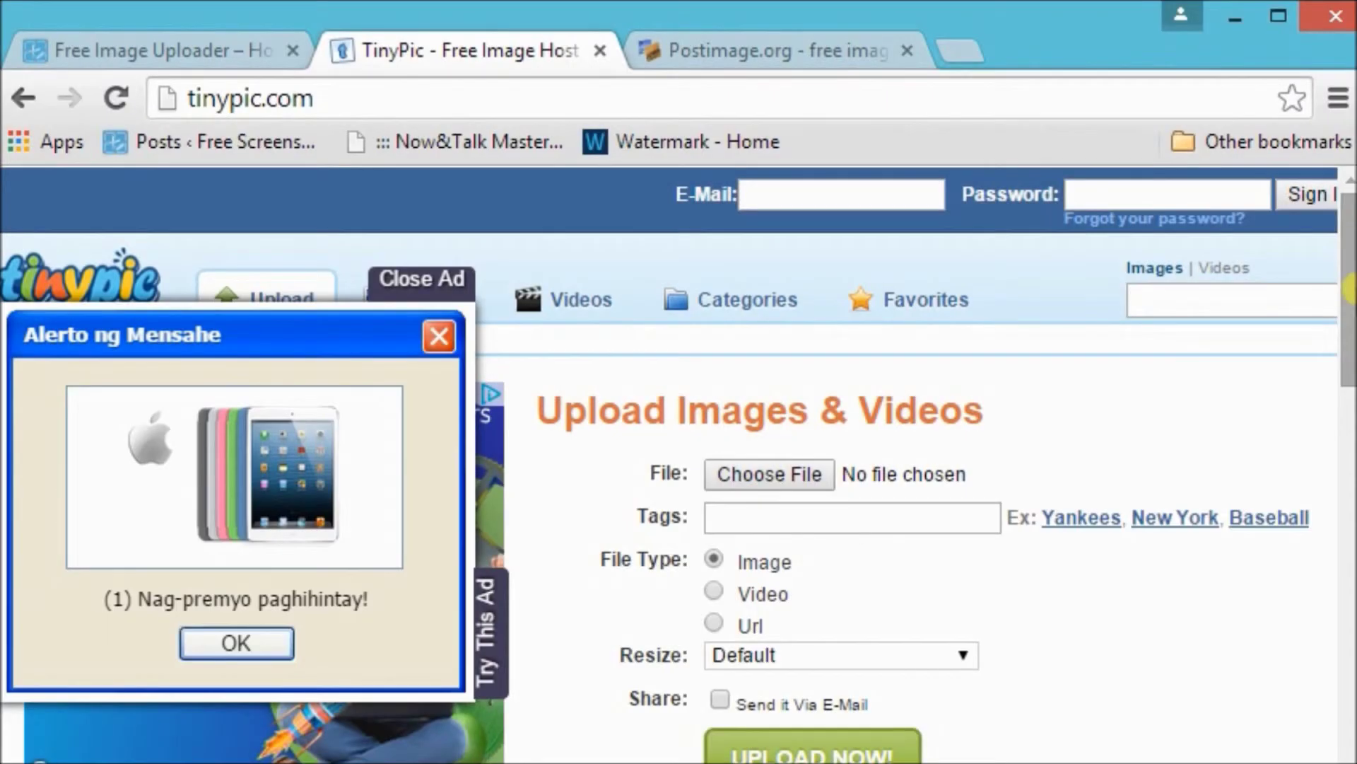
scroll(1350, 289, "down", 4)
scroll(1350, 290, "up", 4)
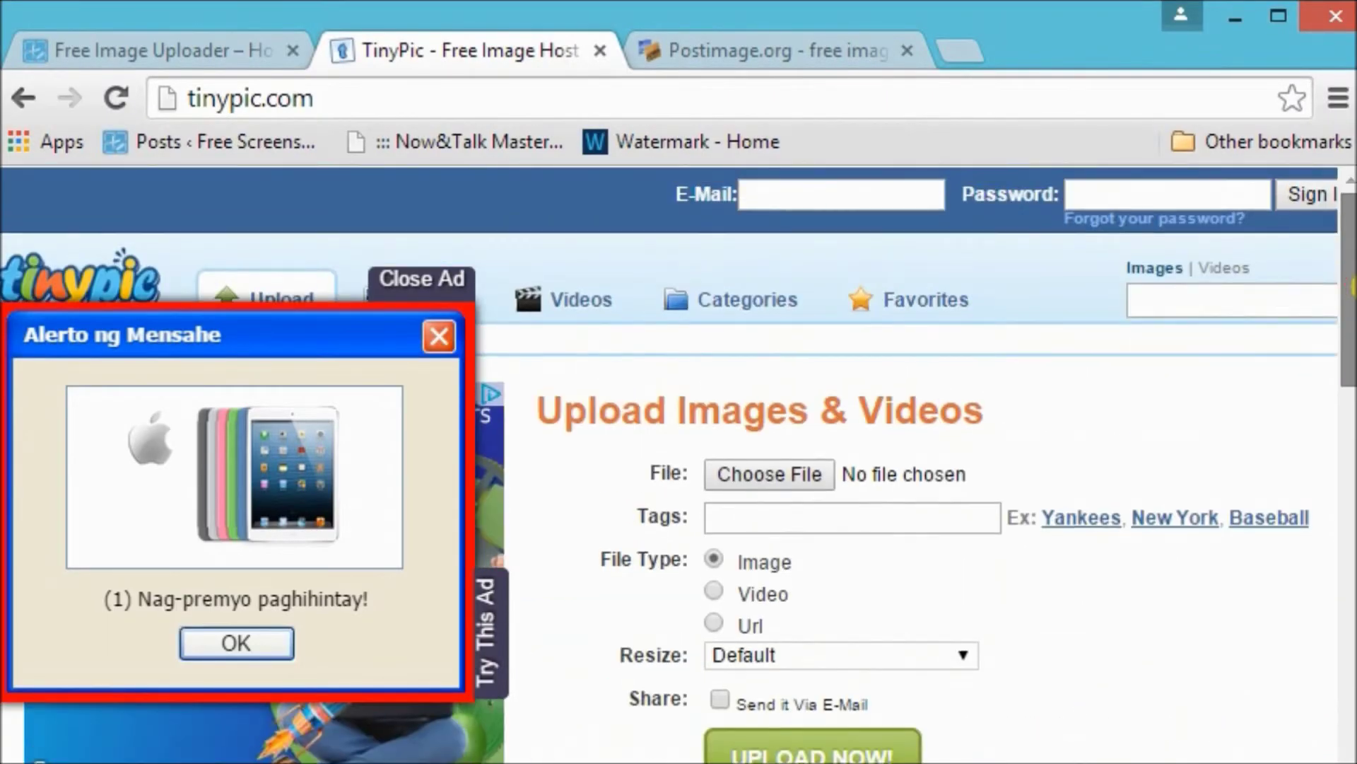
scroll(1353, 282, "down", 1)
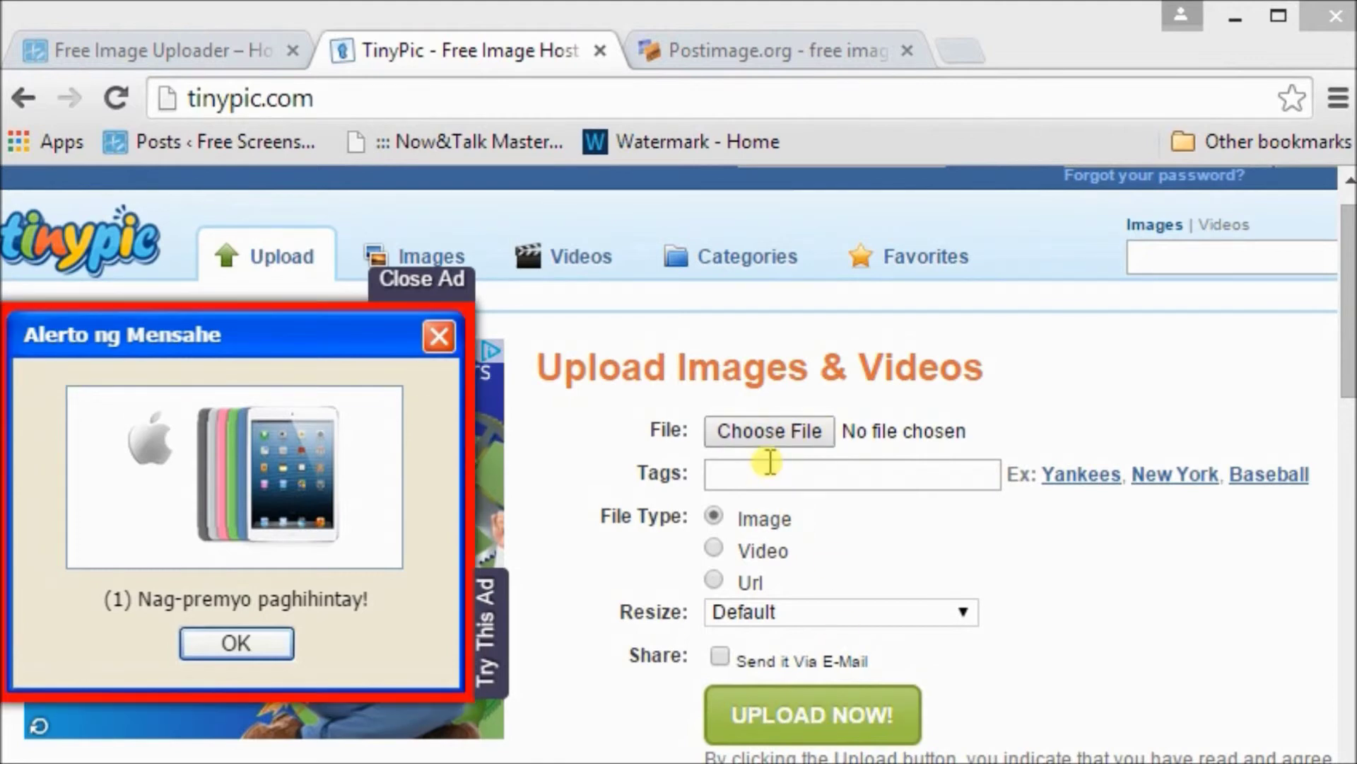
left_click(766, 431)
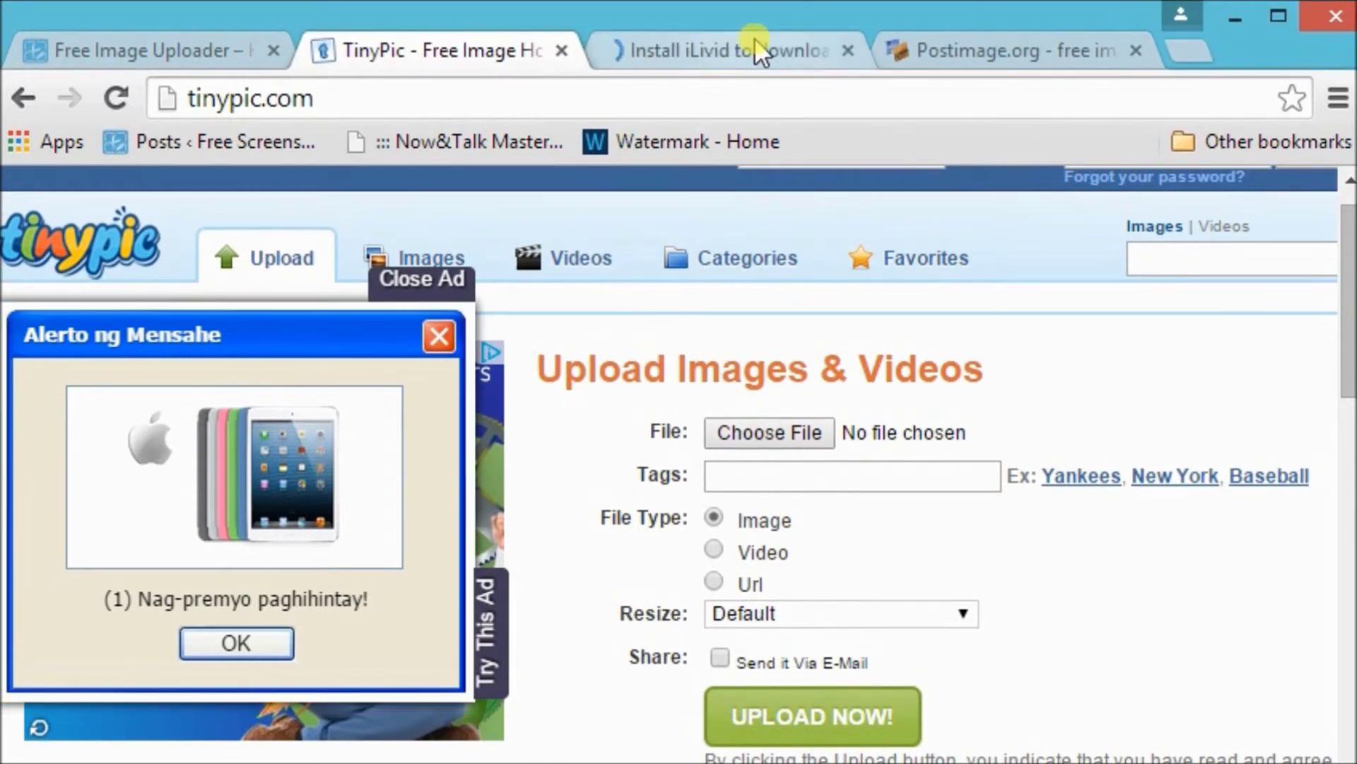
Add the iLivid new tab extension to Chrome and close the Ask App offer page.
left_click(754, 37)
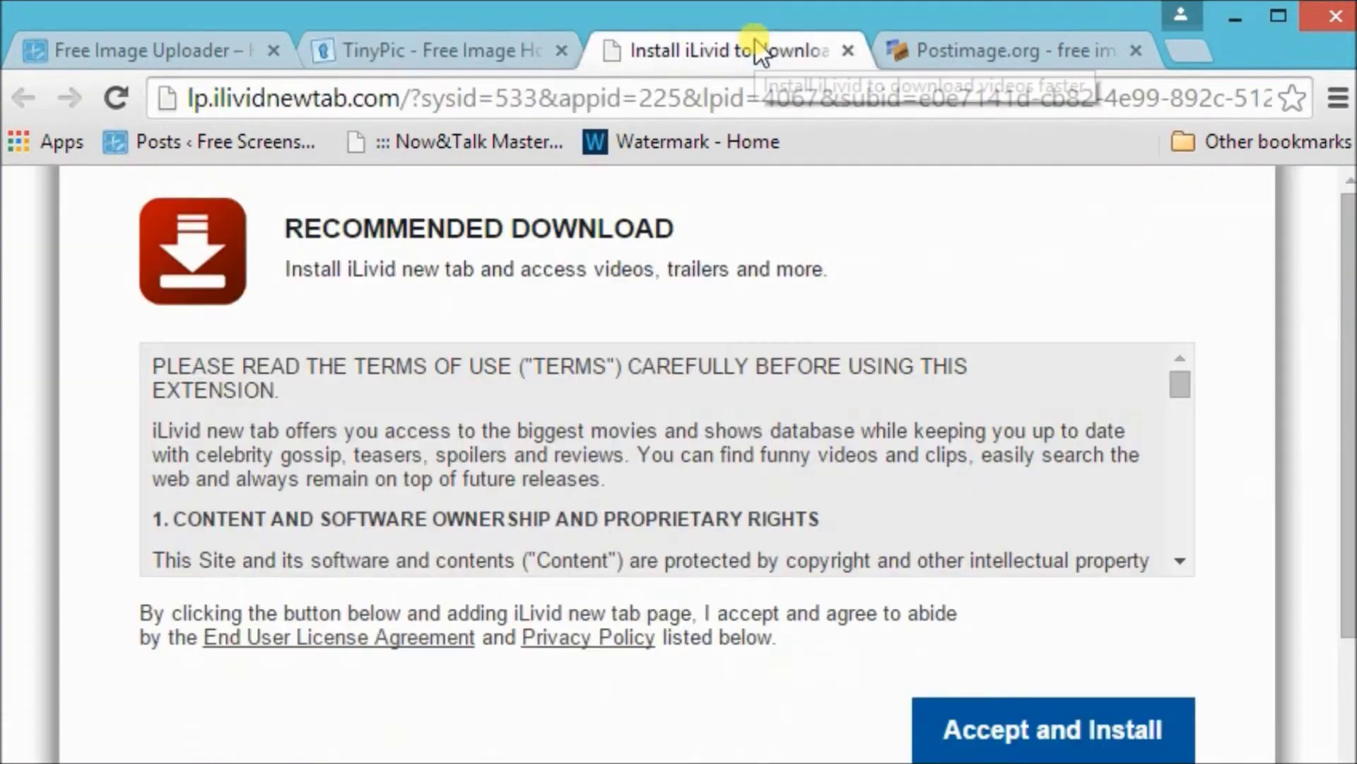
left_click(1033, 731)
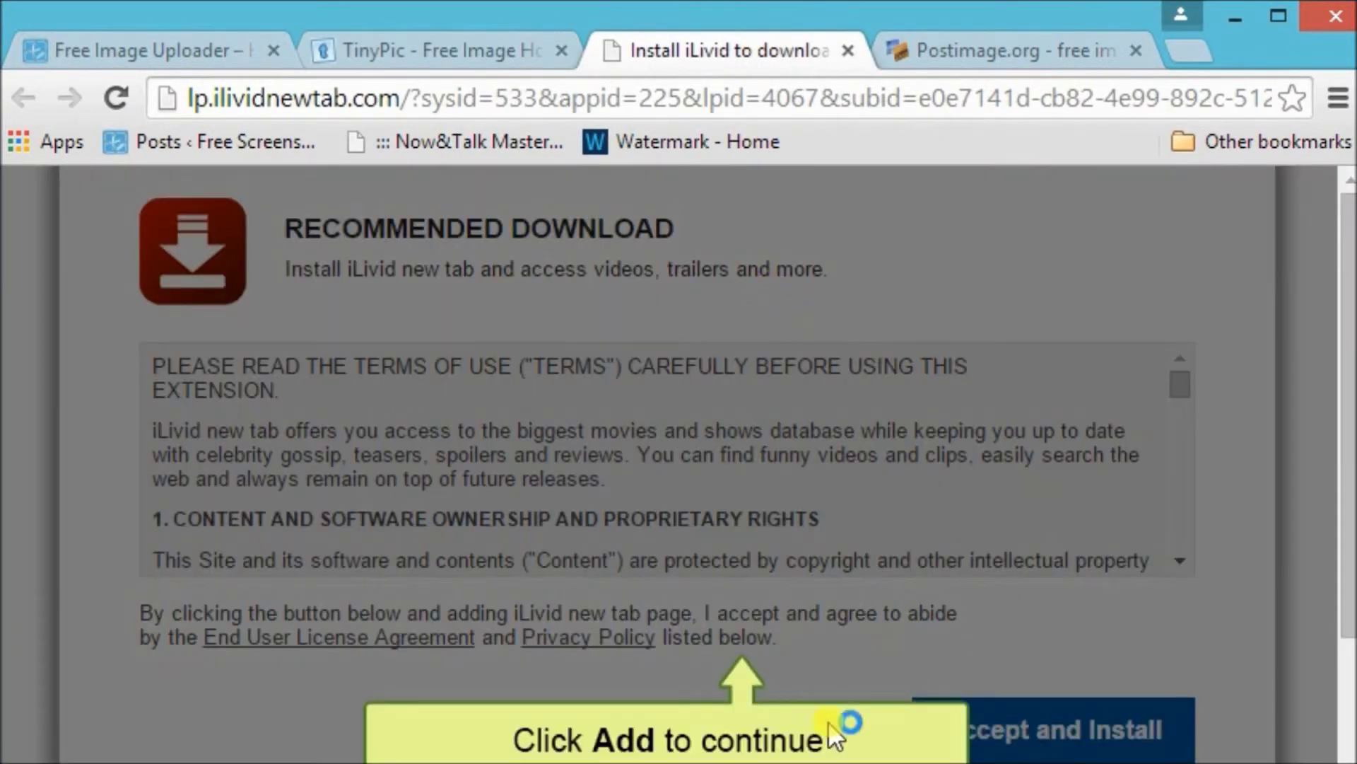
left_click(782, 529)
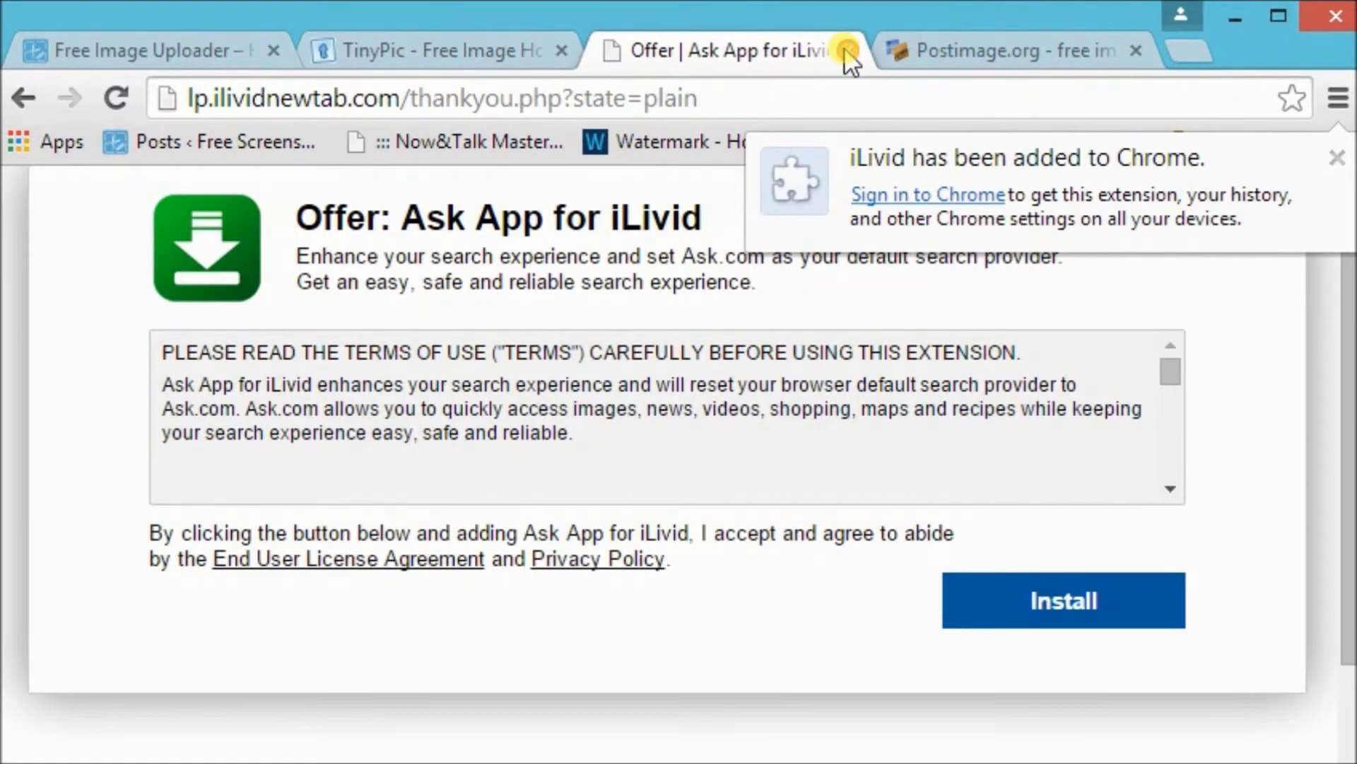
left_click(847, 51)
Upload the orange bag photo to TinyPic to get its HTML, IMG and link share codes.
left_click(752, 433)
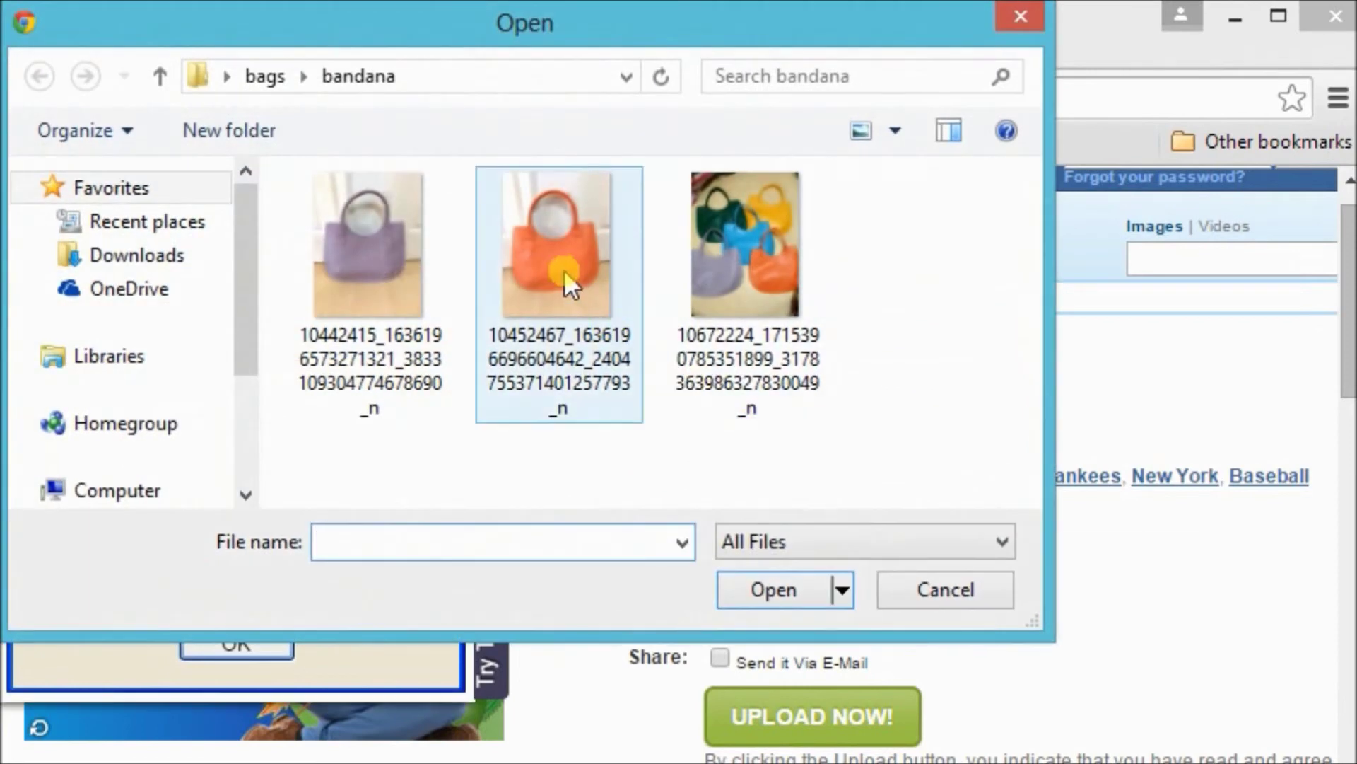
left_click(562, 273)
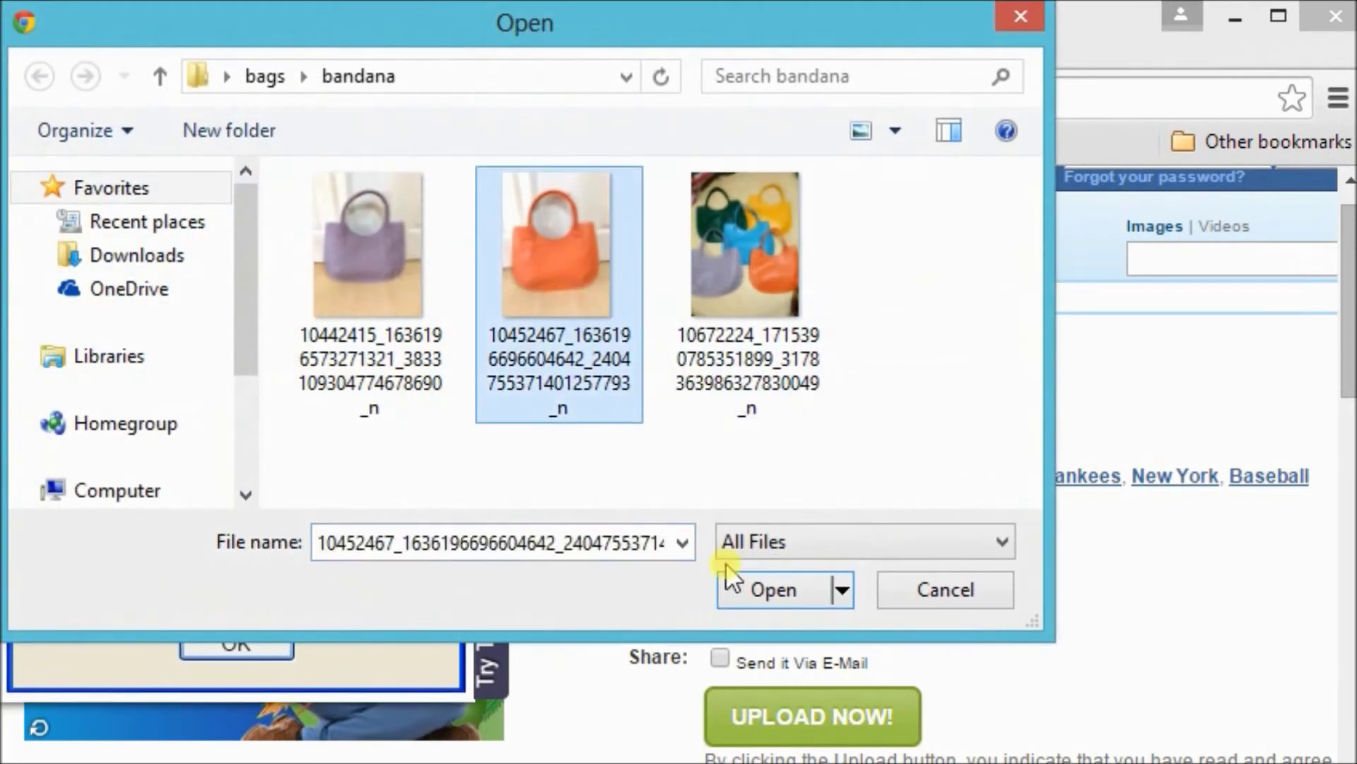
left_click(777, 600)
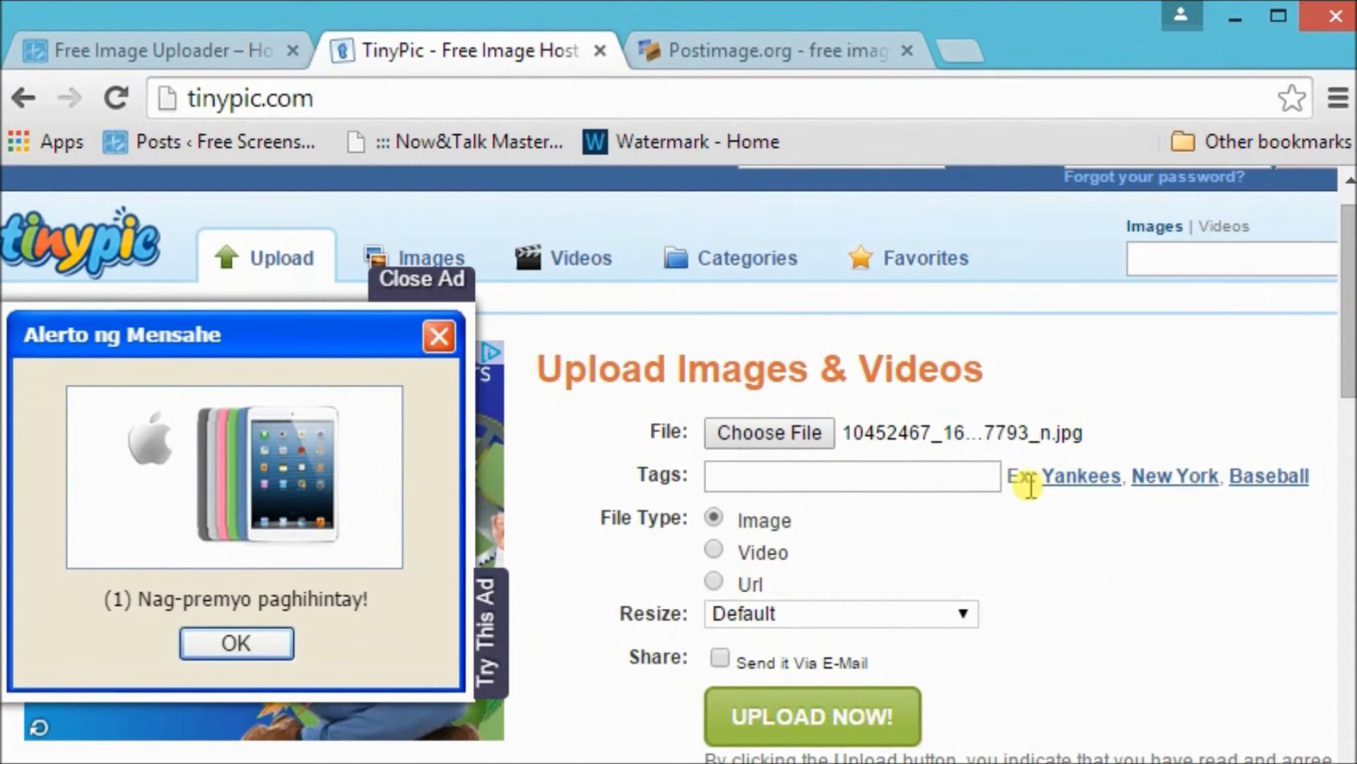
scroll(1121, 572, "down", 2)
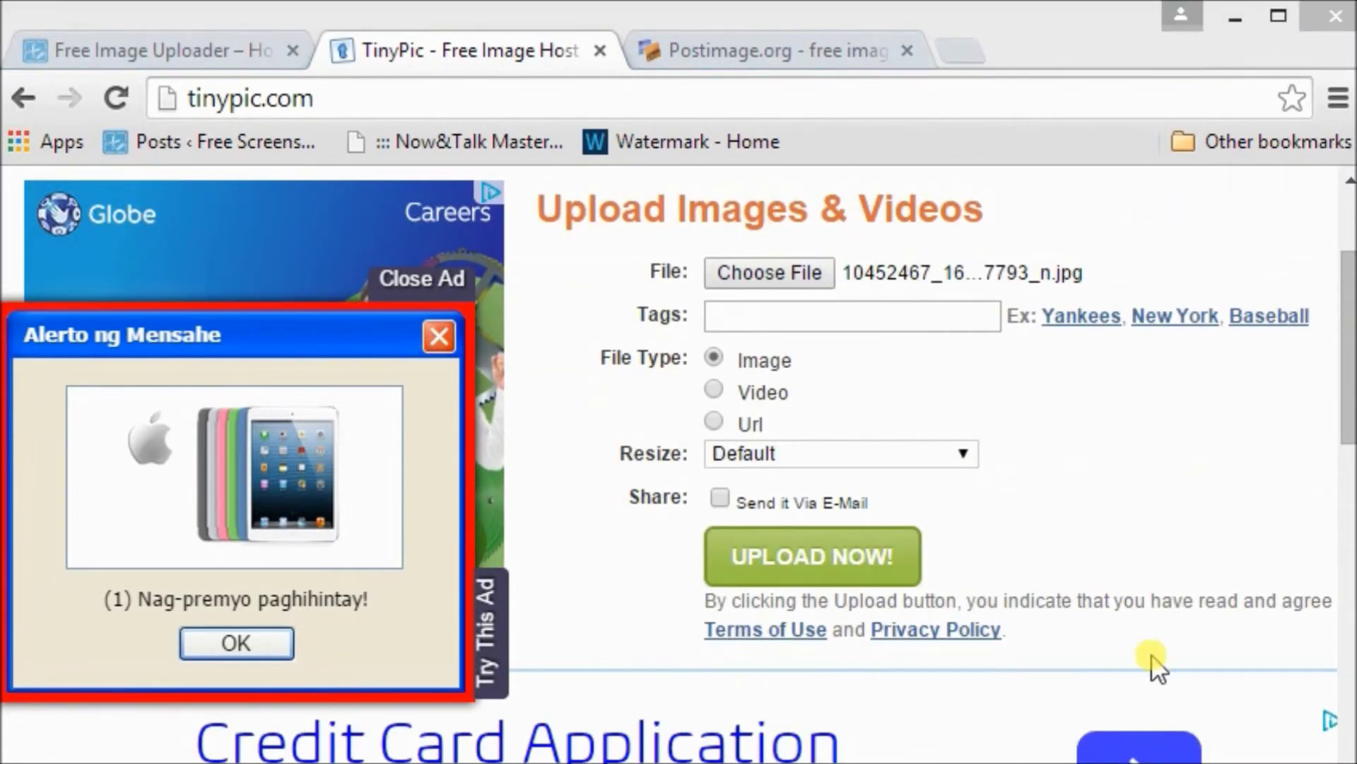
left_click_drag(1153, 605, 859, 566)
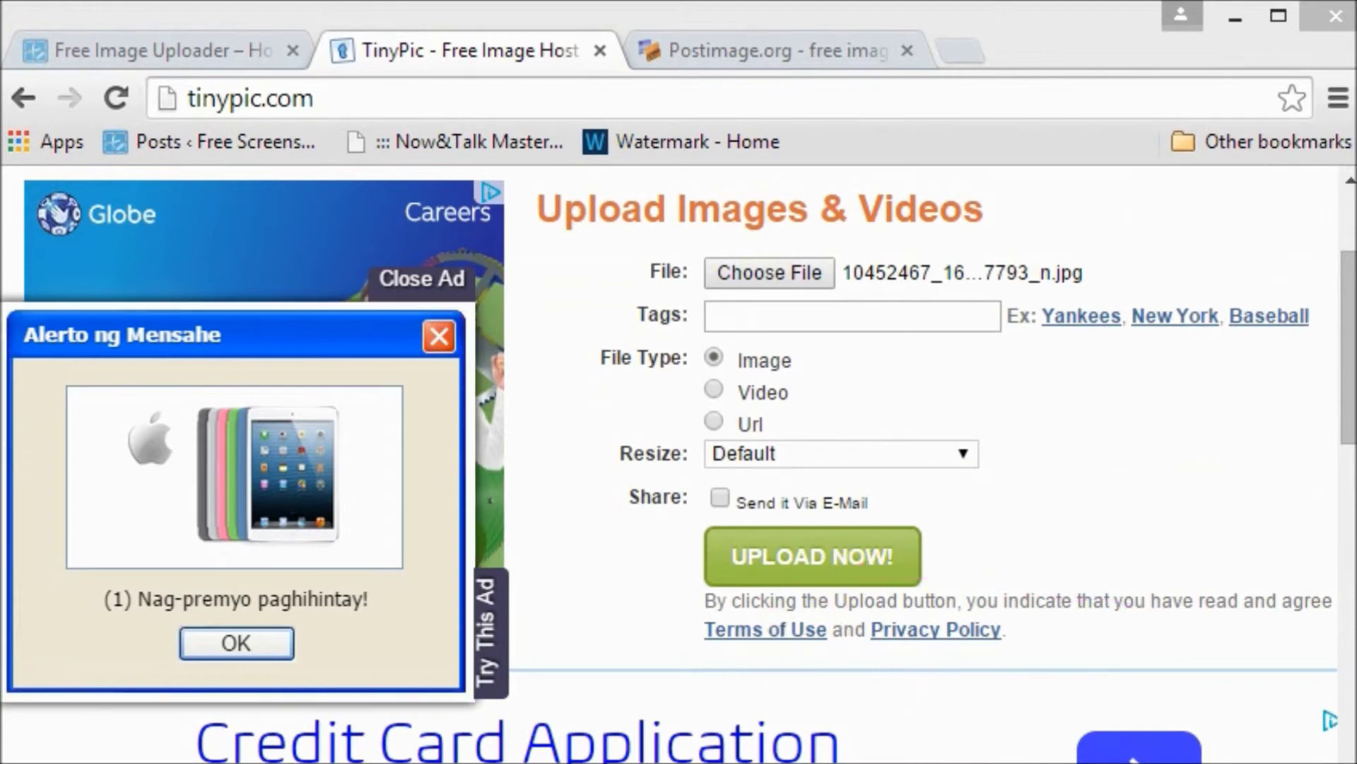
left_click(833, 563)
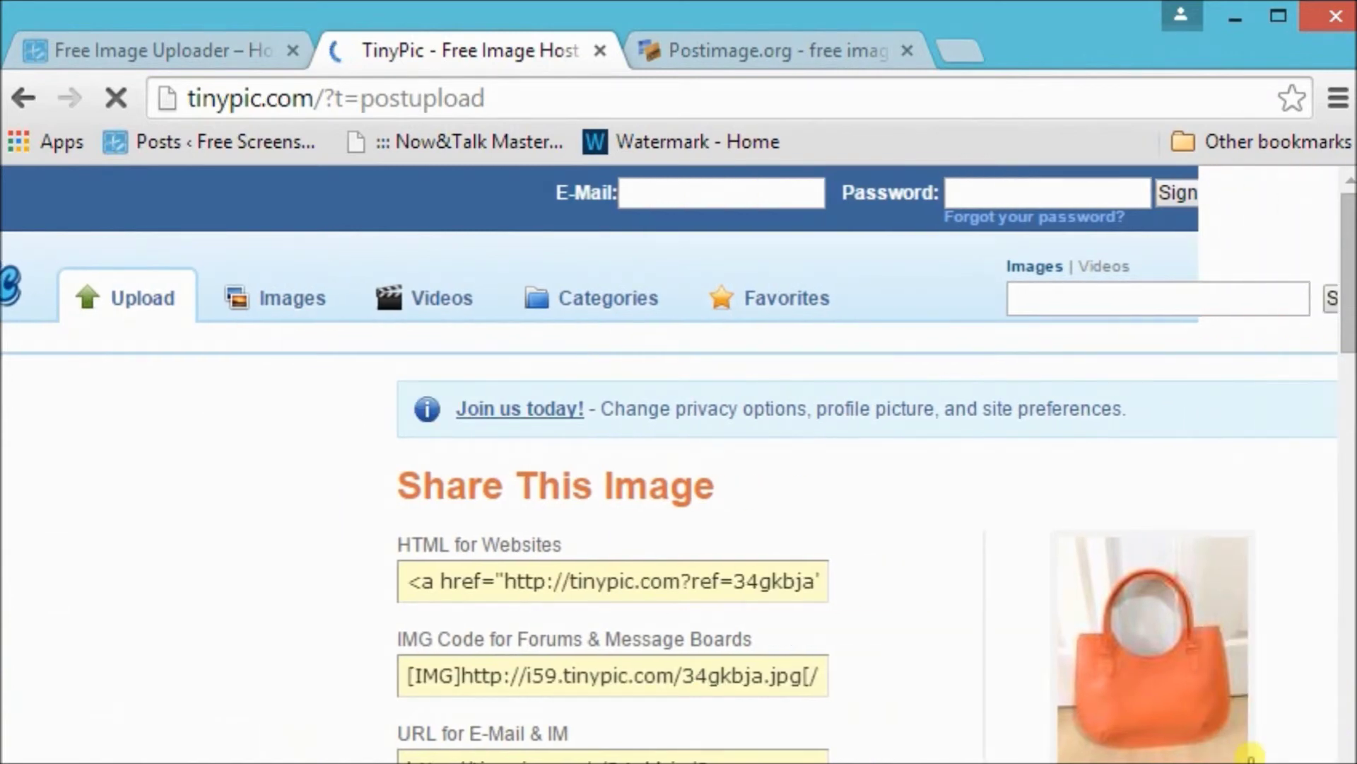
scroll(1209, 589, "down", 3)
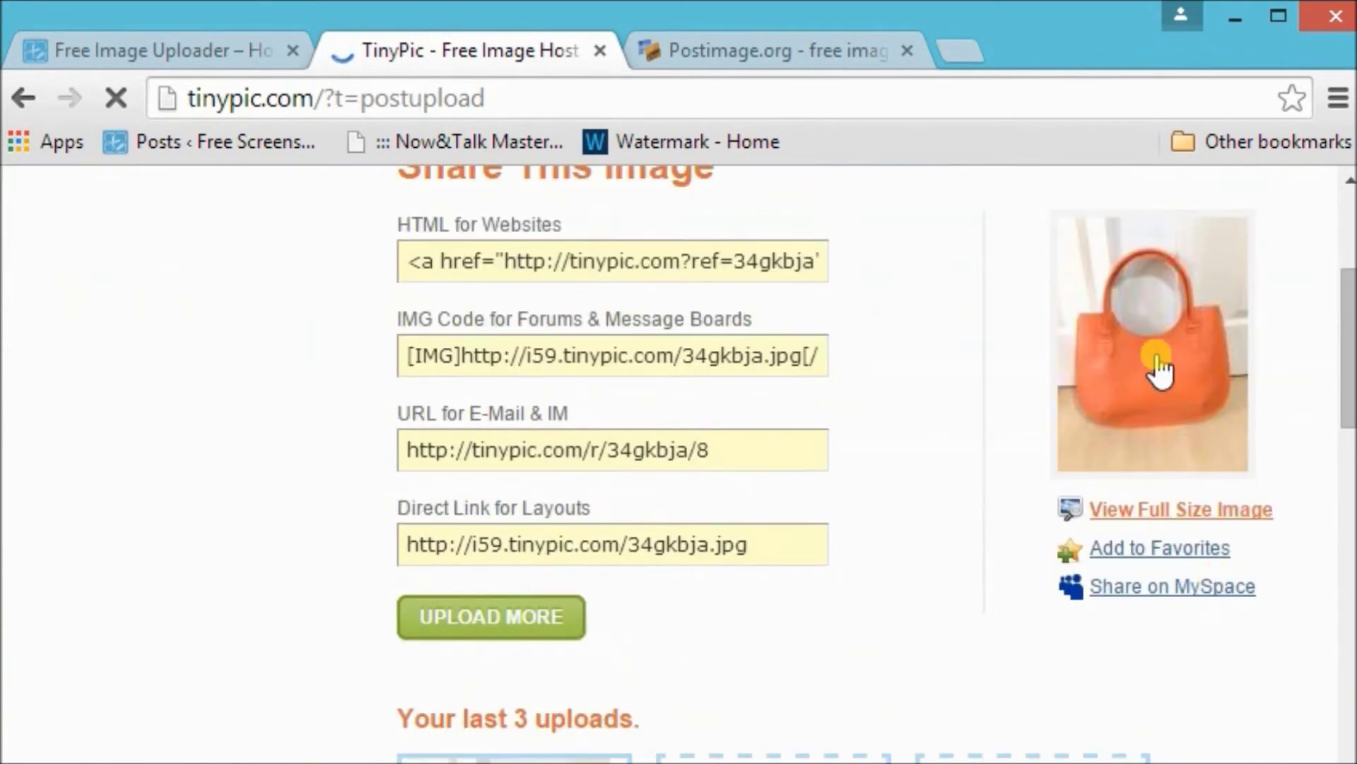
scroll(1096, 410, "up", 3)
left_click(668, 580)
scroll(693, 575, "down", 2)
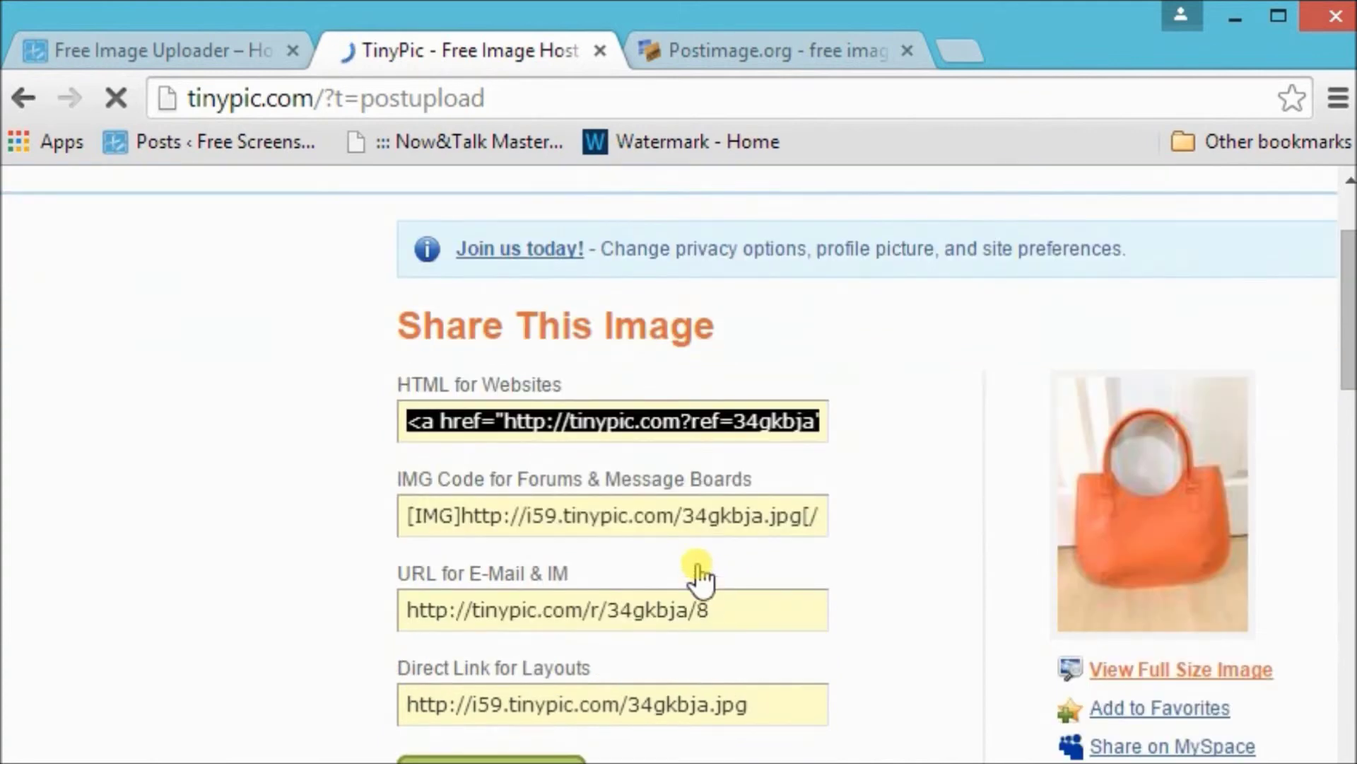
left_click(855, 689)
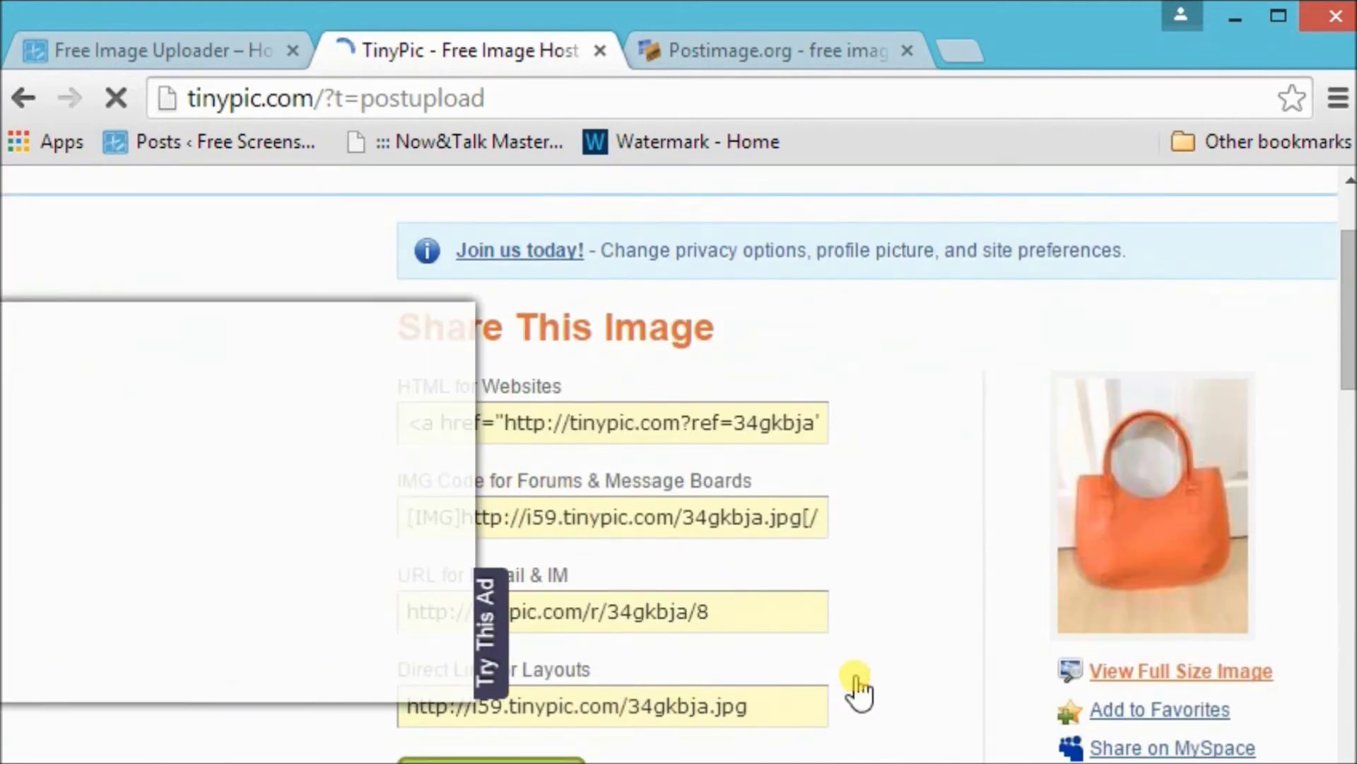
scroll(1212, 580, "down", 6)
scroll(1212, 581, "up", 8)
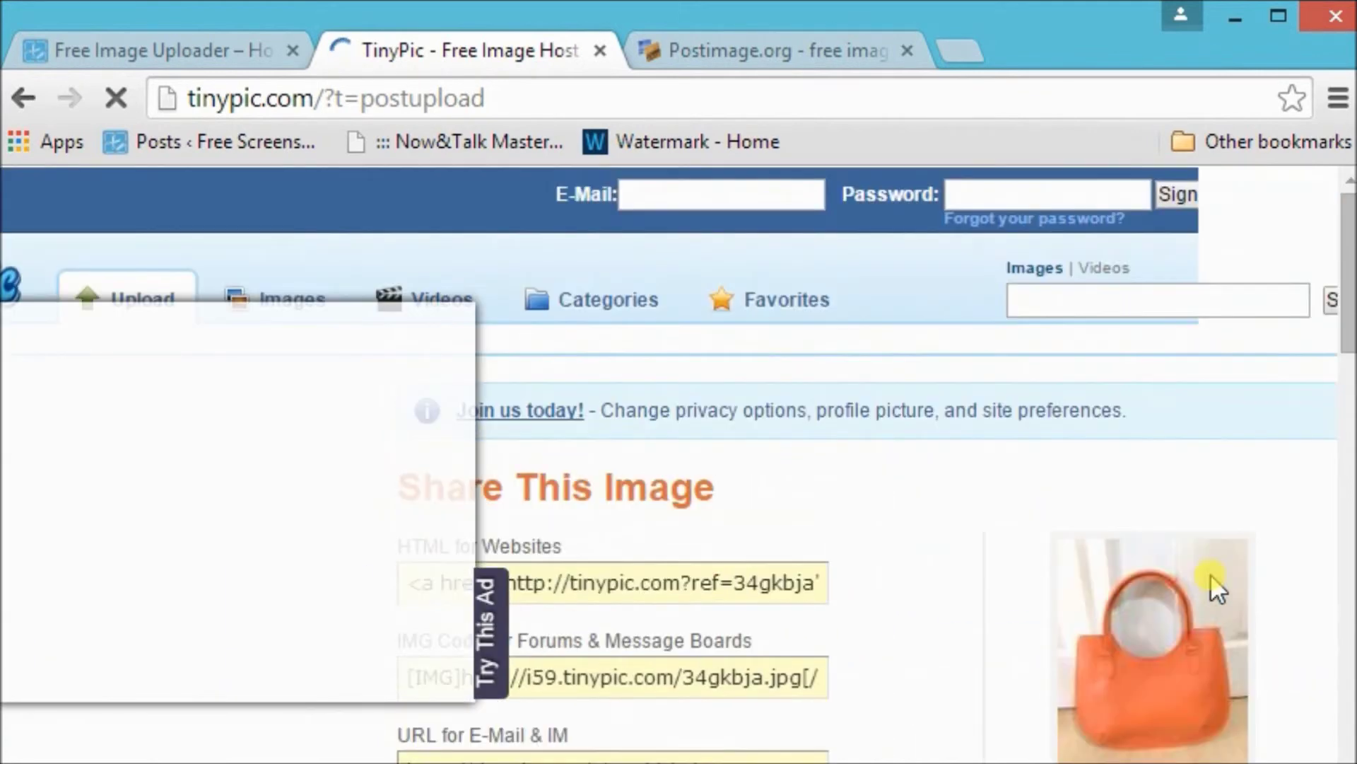
scroll(1211, 580, "down", 6)
scroll(1211, 584, "up", 6)
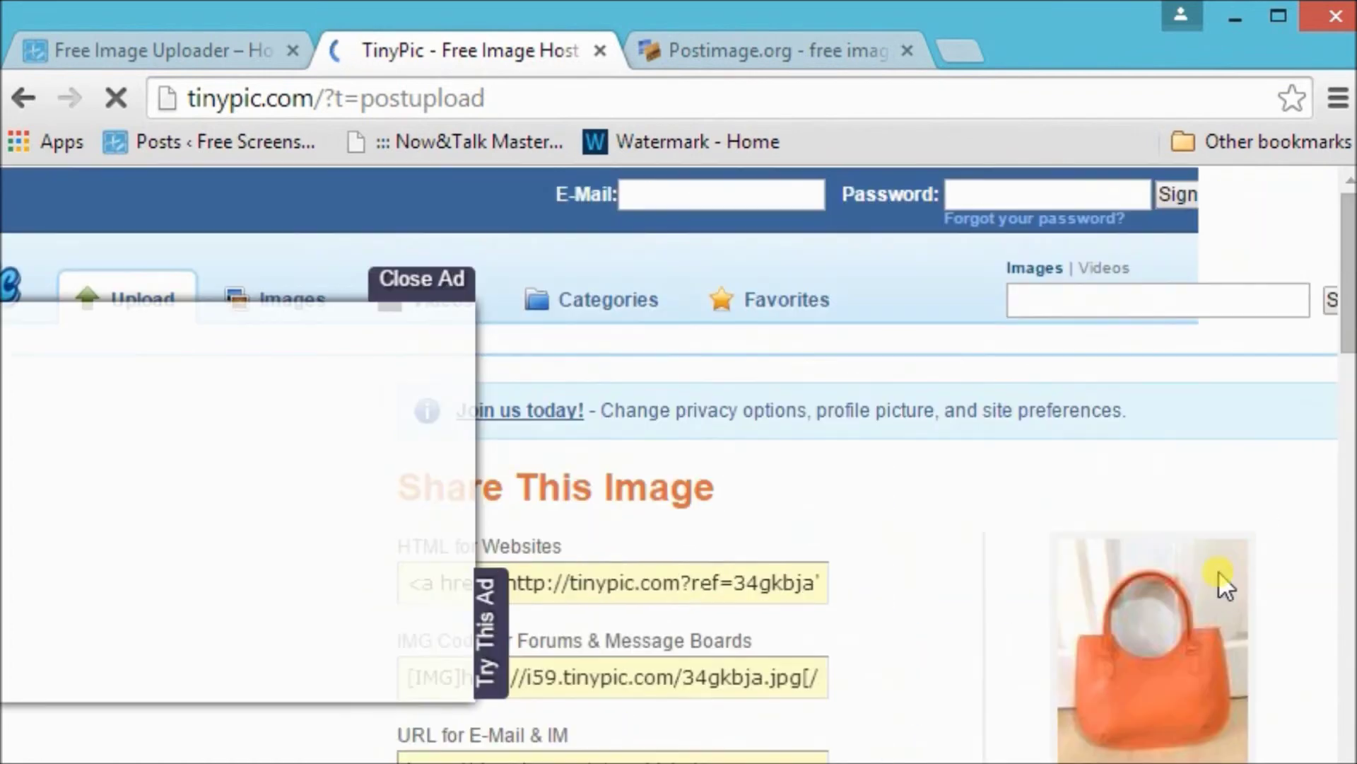
left_click(599, 51)
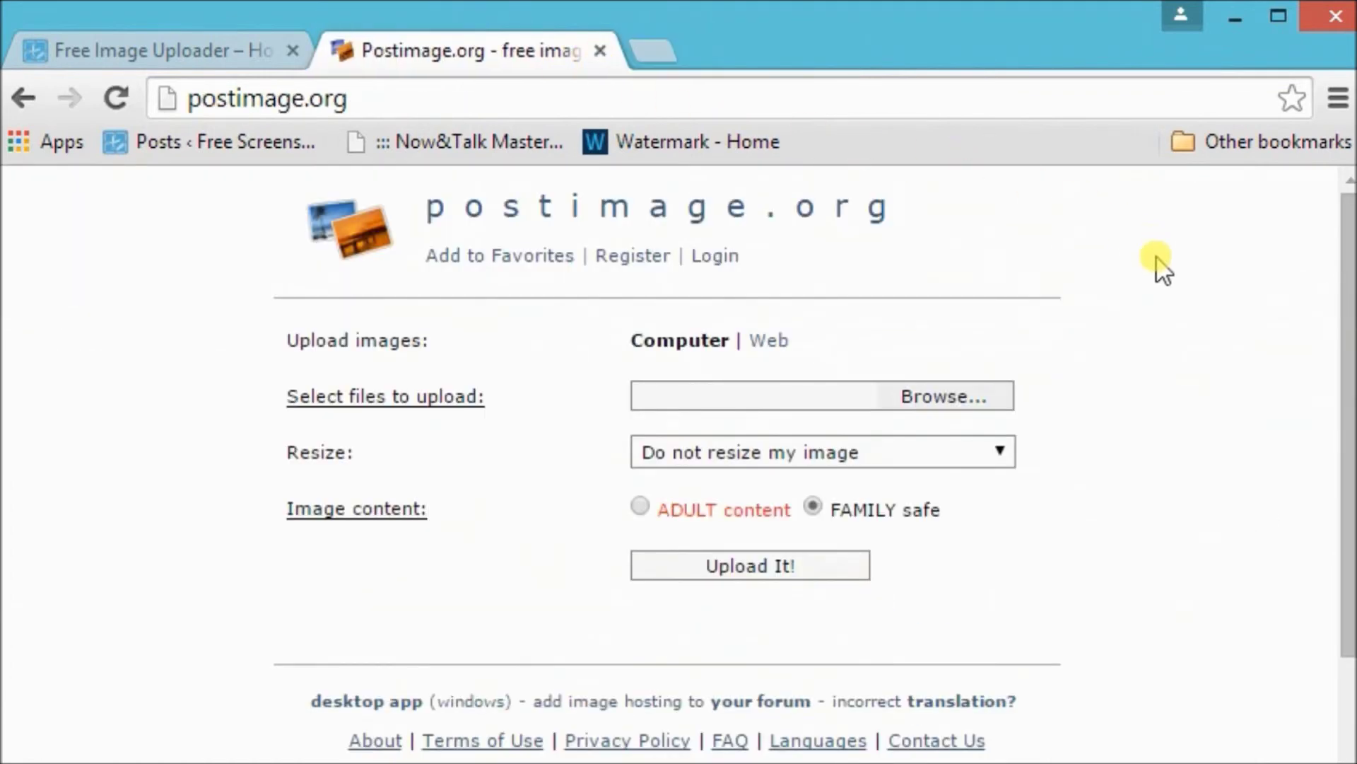
Choose the orange bag photo in Postimage.org, mark it FAMILY safe, and upload it.
left_click(935, 397)
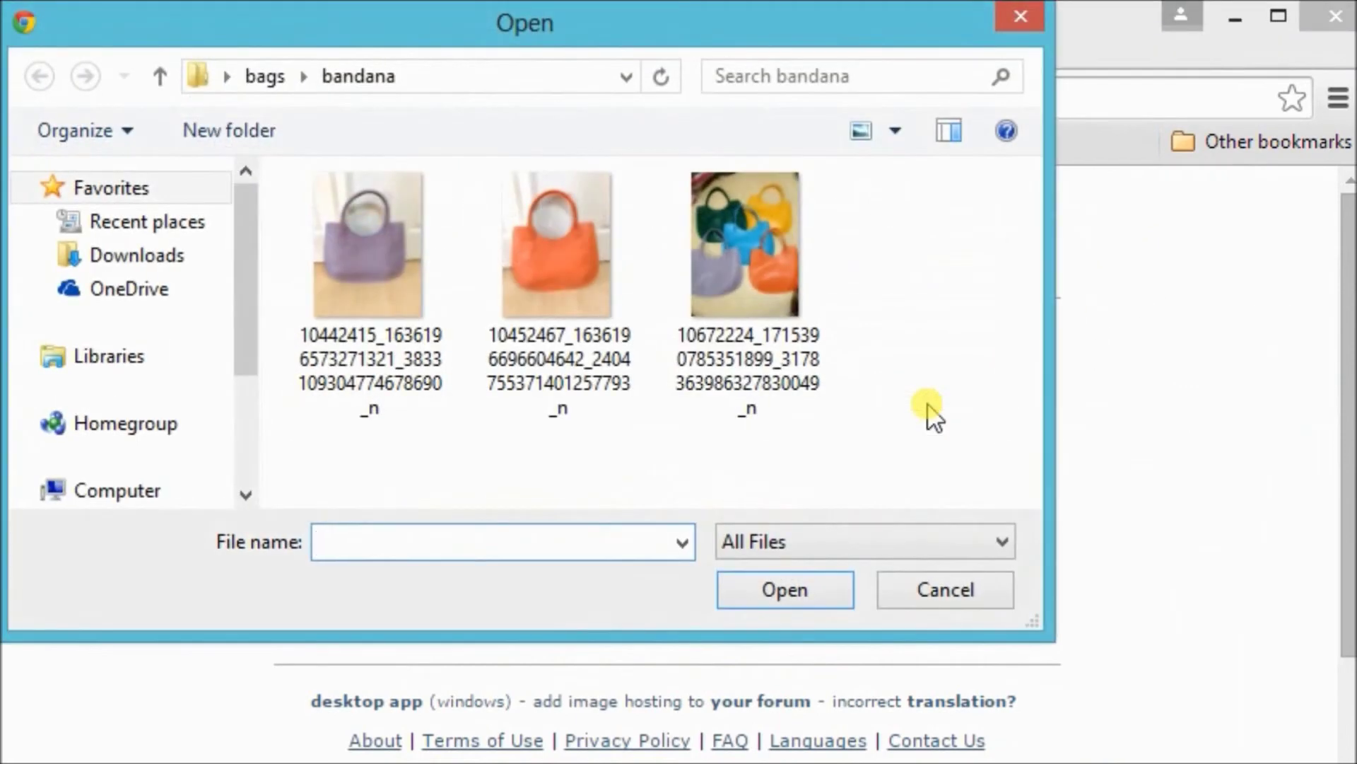
left_click(1017, 14)
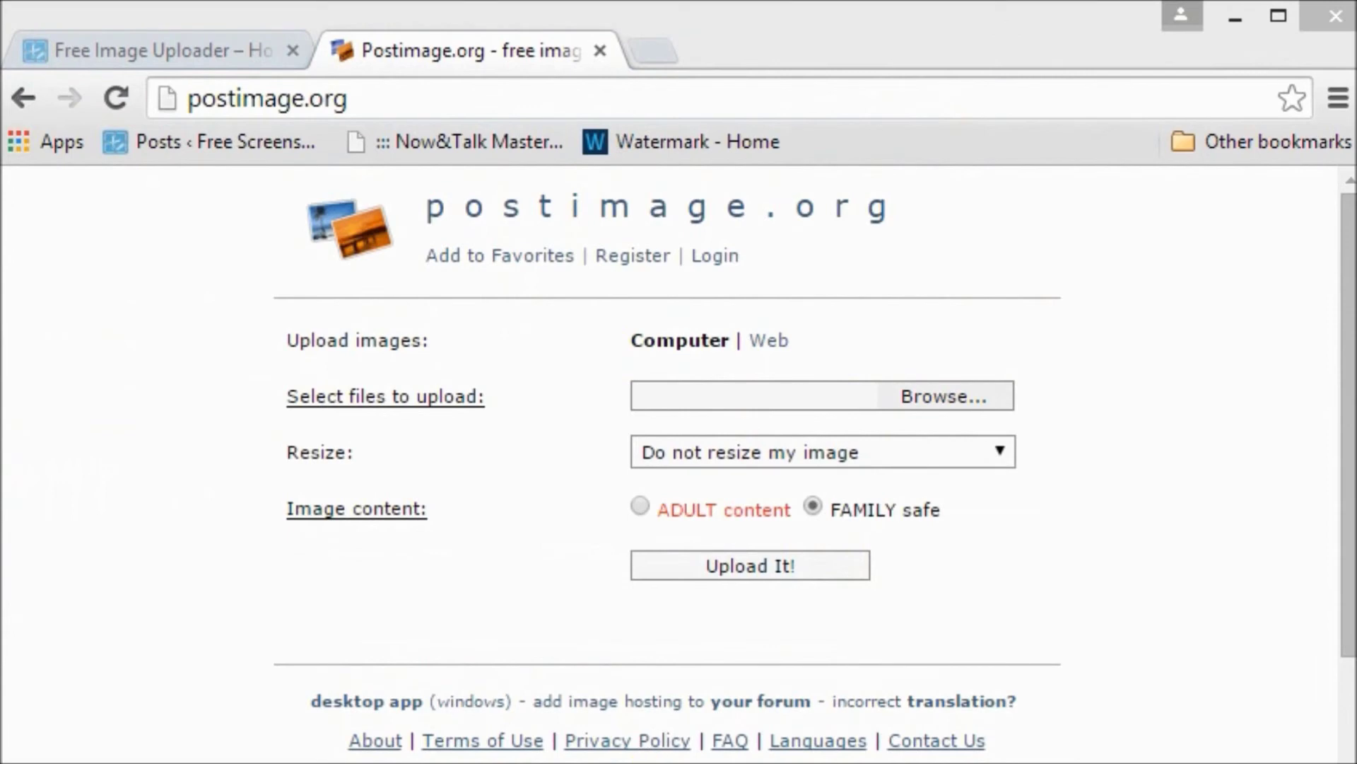
left_click_drag(121, 76, 418, 131)
left_click(914, 401)
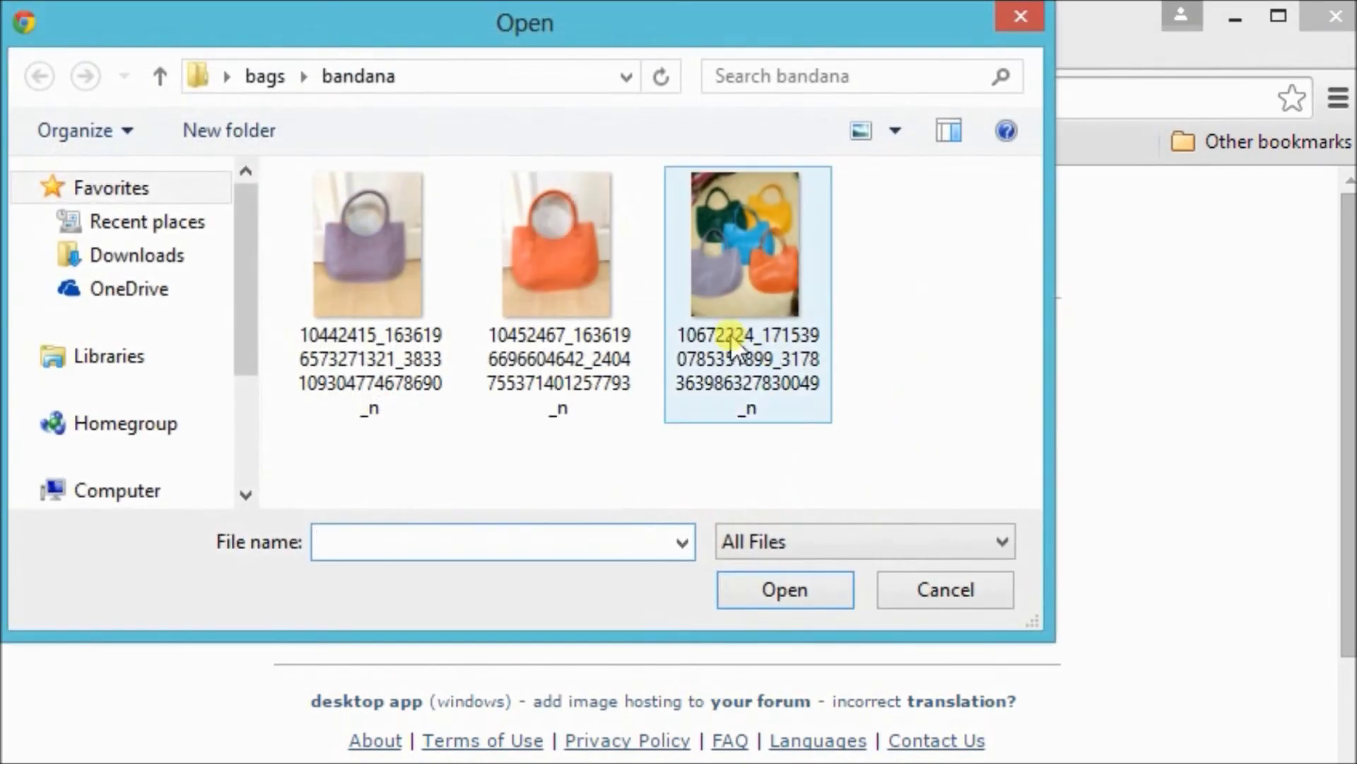
left_click(565, 251)
left_click(785, 590)
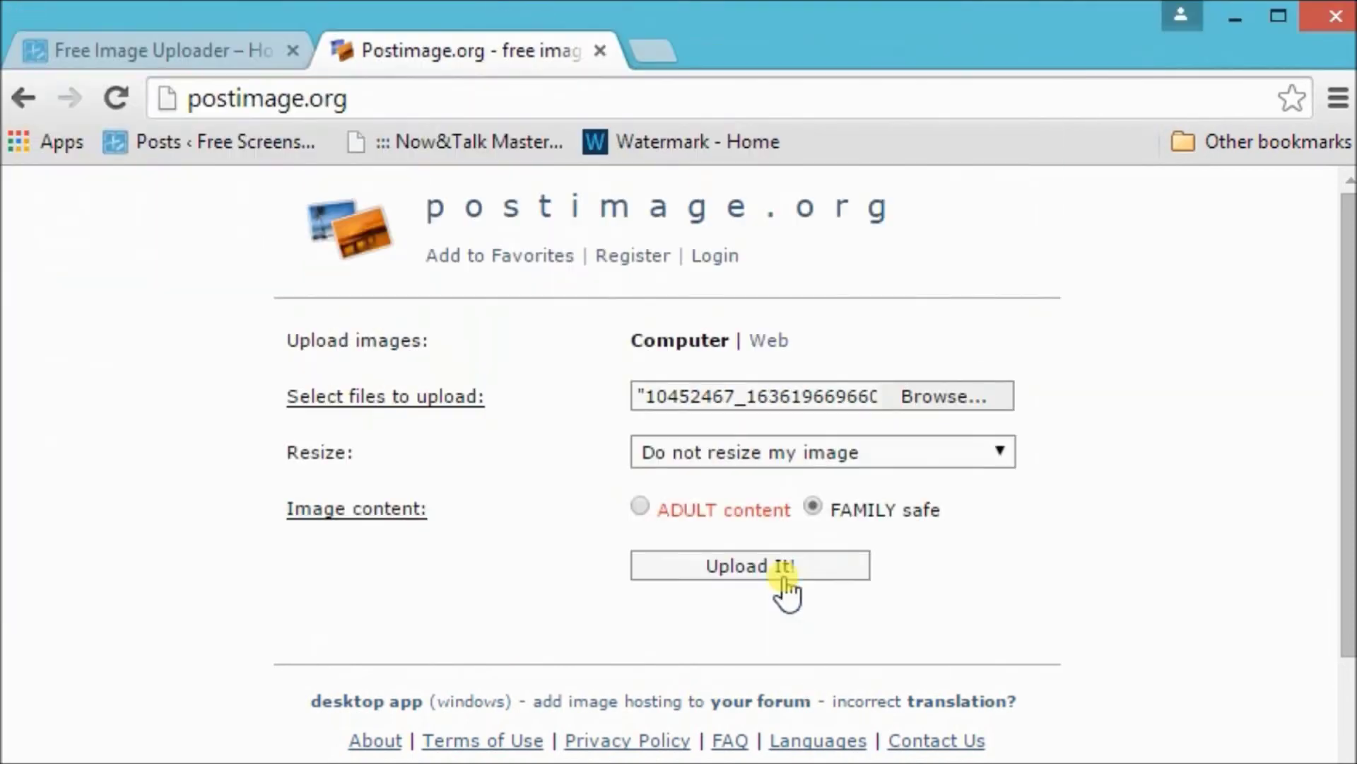
left_click(640, 506)
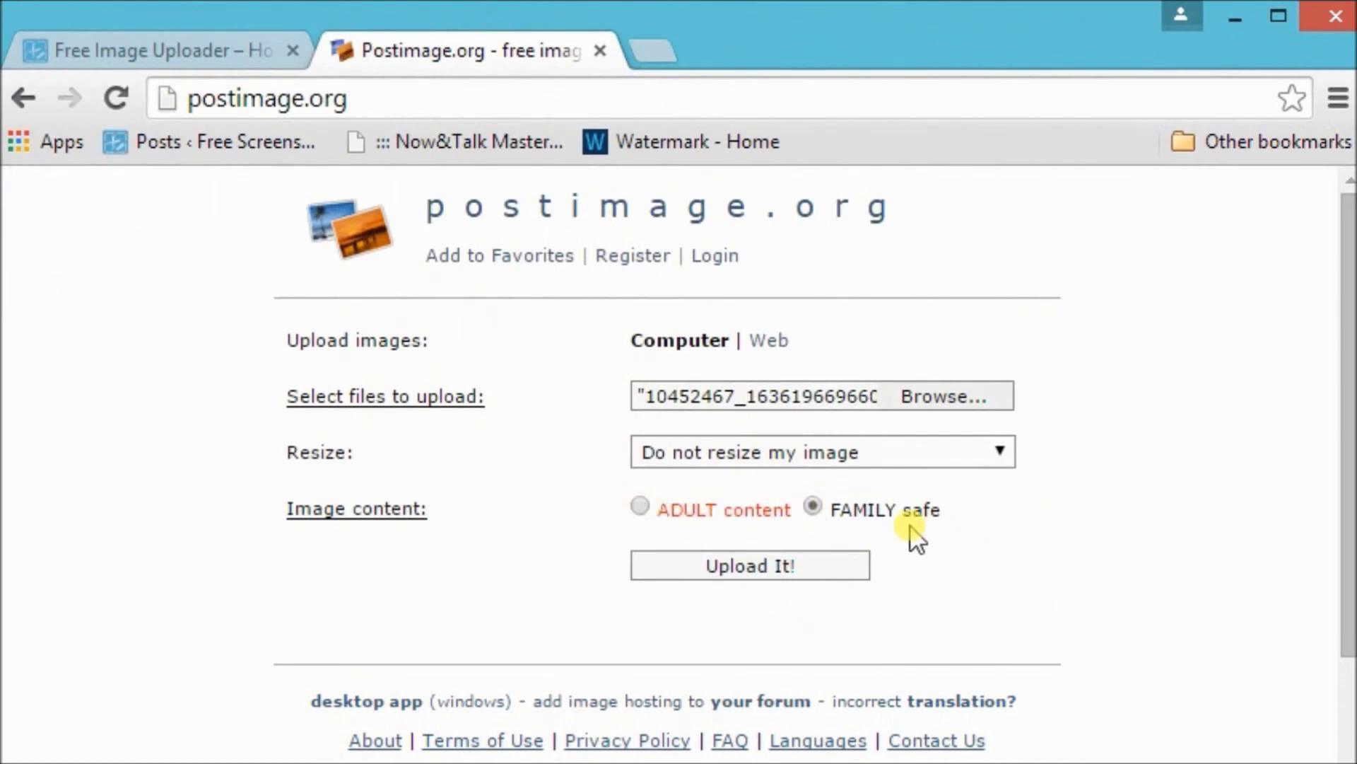
left_click(812, 566)
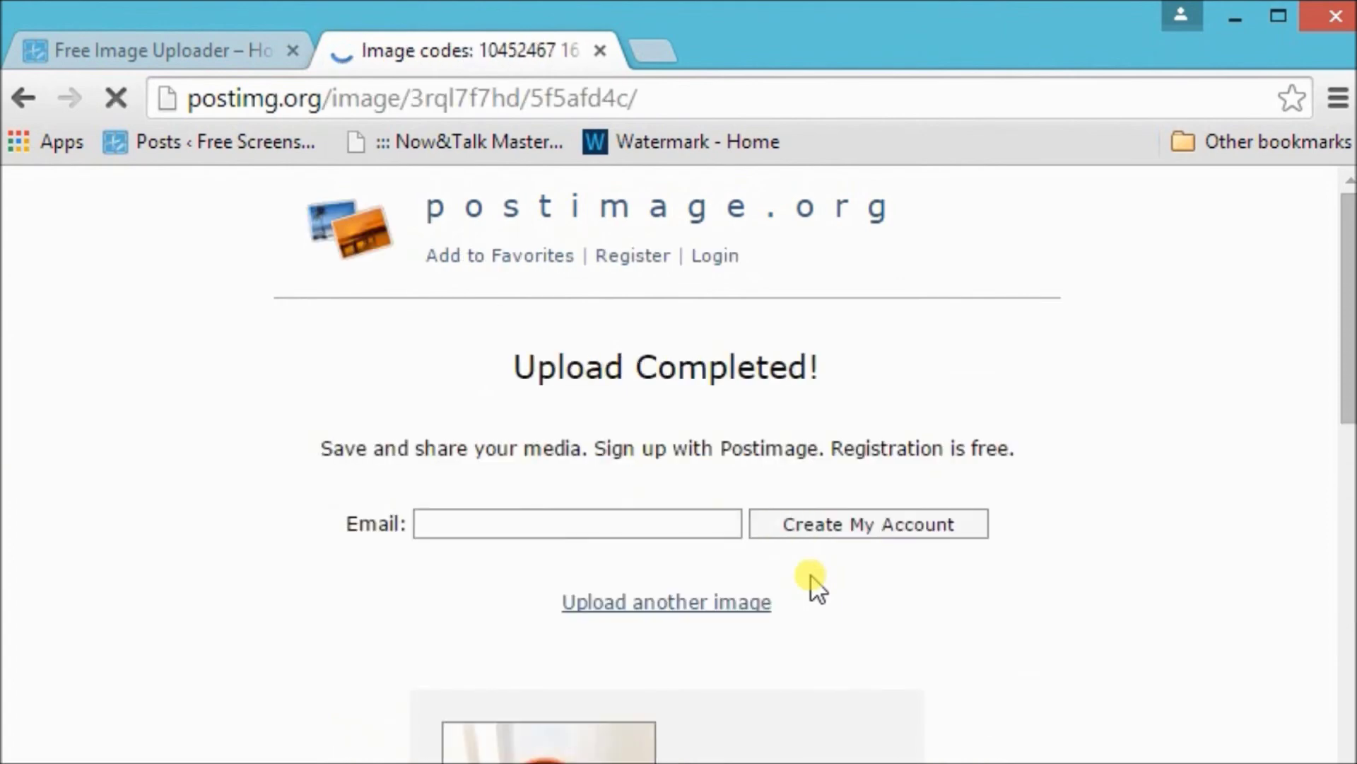
Open the uploaded orange bag at full size, close that view, then close Chrome.
scroll(969, 488, "down", 5)
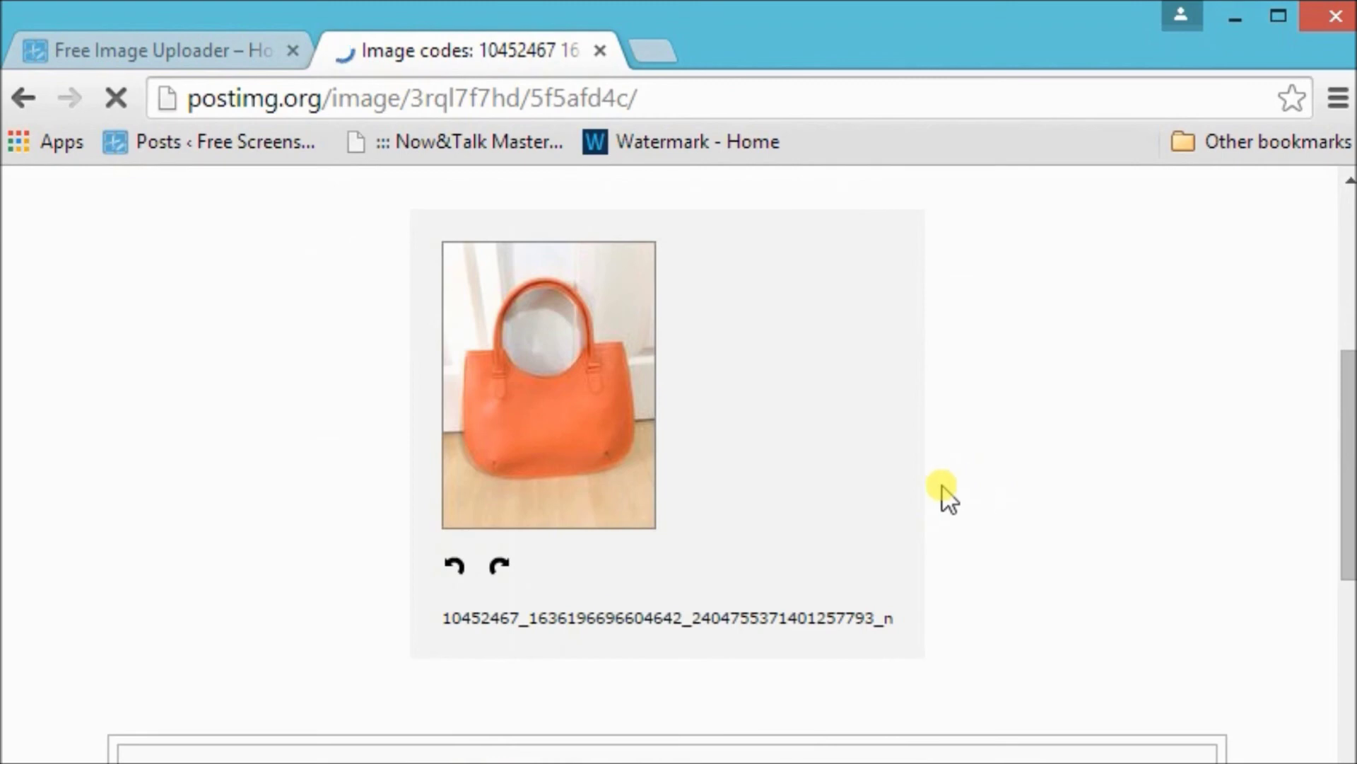
left_click(529, 429)
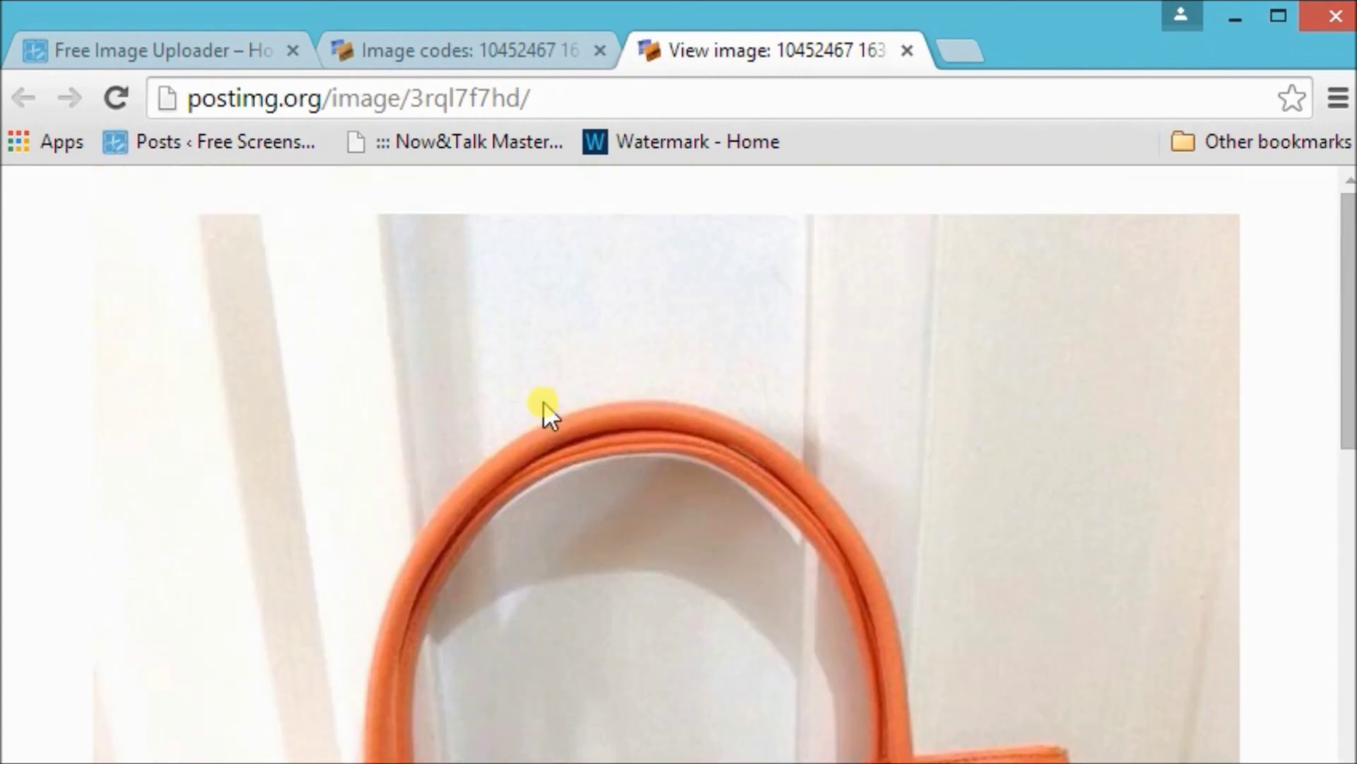
left_click(907, 50)
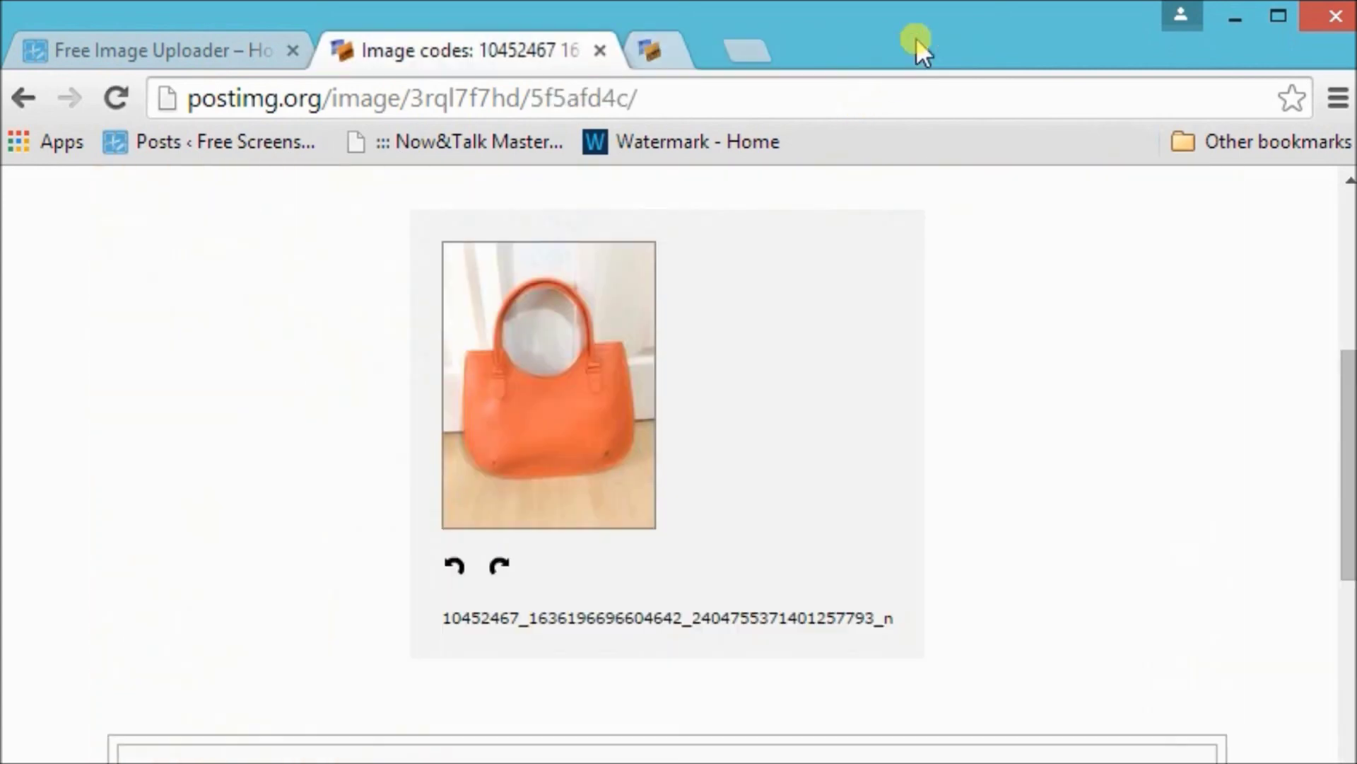
left_click(1336, 15)
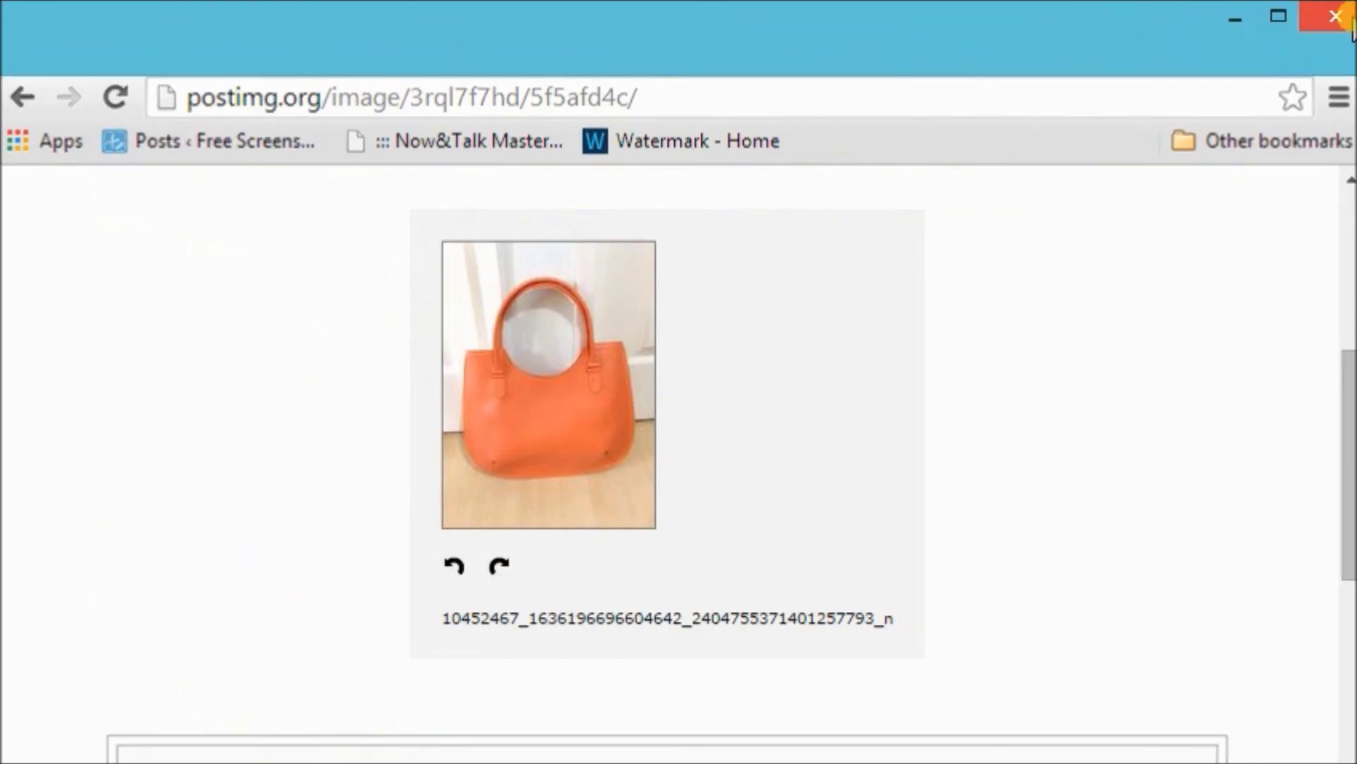